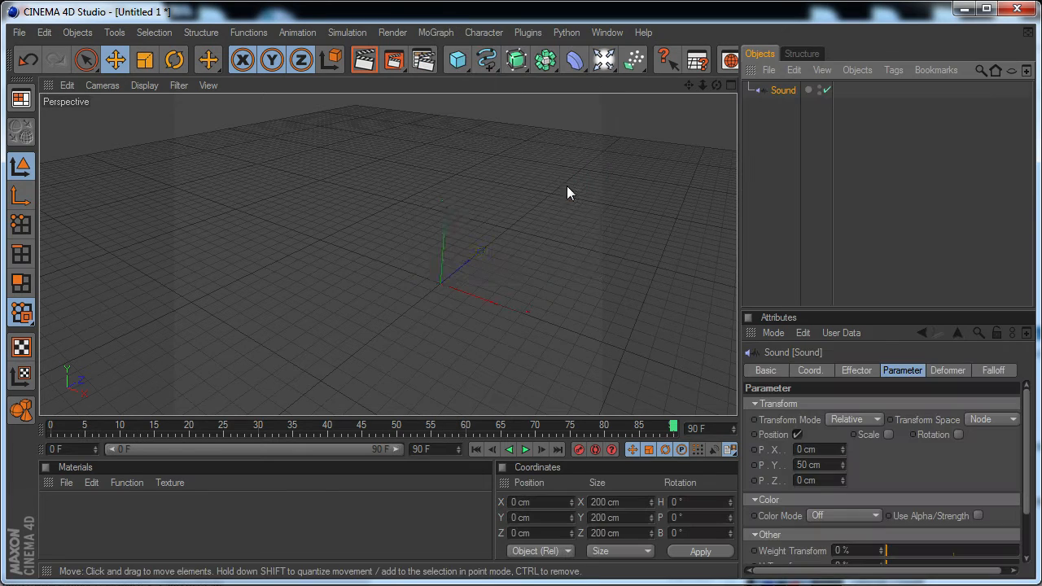
# Load the audio file whose name starts with "Oscillator_Z_-_Brea" from My Shared Folder as the Sound effector's sound file
pyautogui.scroll(-3, 977, 493)
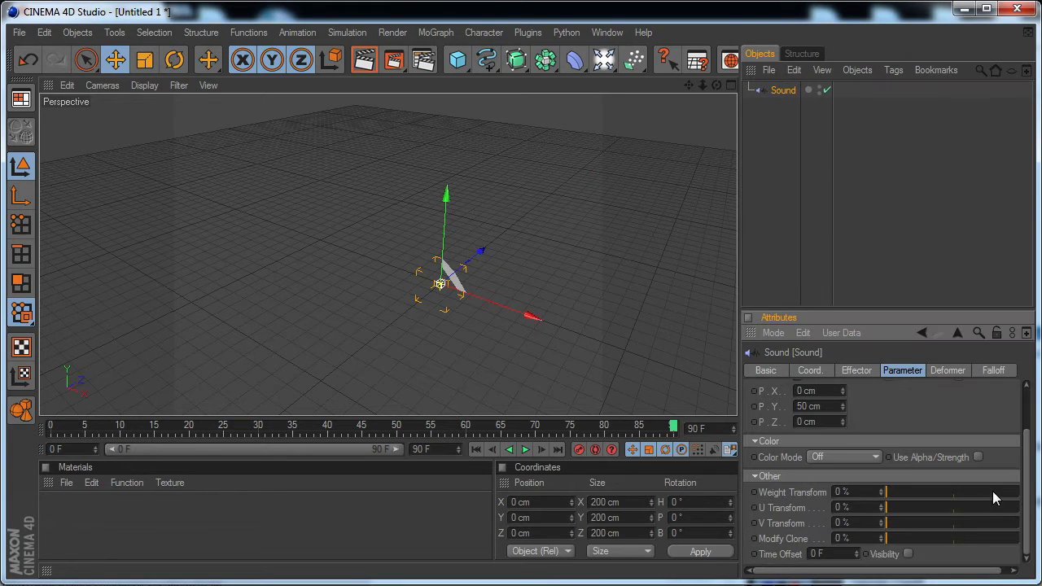
pyautogui.click(845, 372)
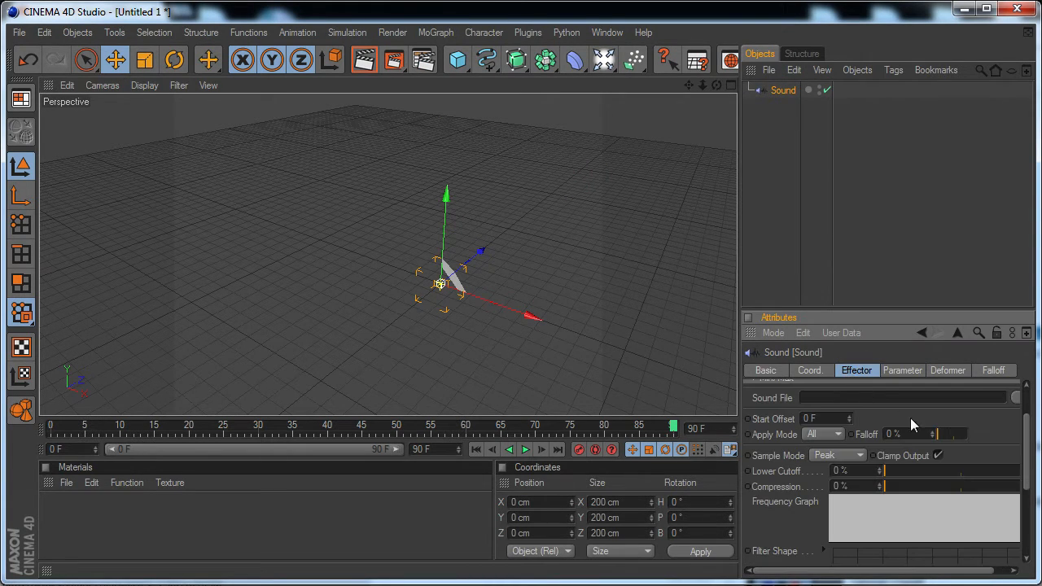
pyautogui.moveTo(1028, 448); pyautogui.dragTo(1028, 431)
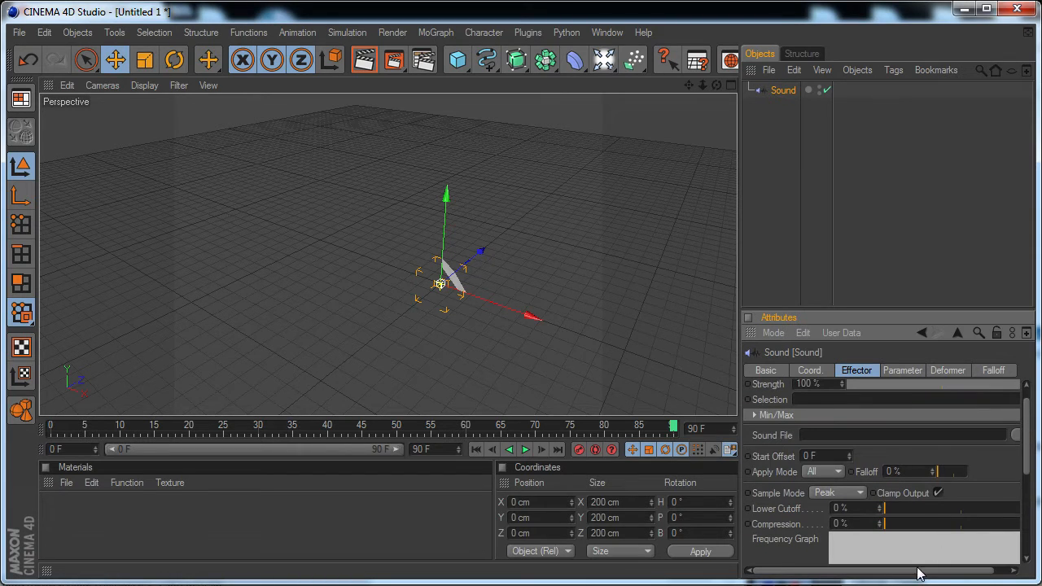
pyautogui.moveTo(914, 578); pyautogui.dragTo(930, 578)
pyautogui.scroll(1, 983, 493)
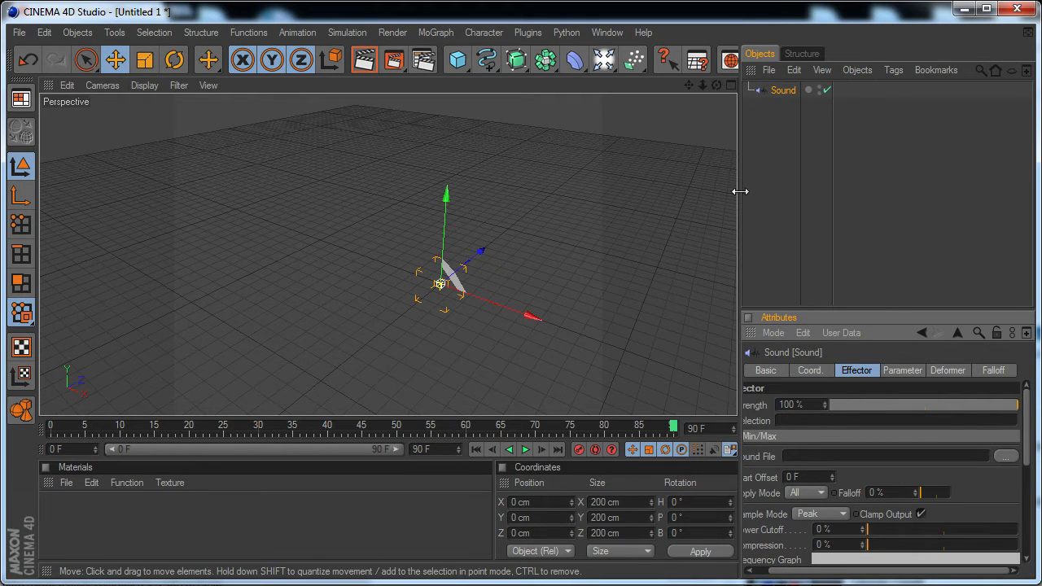
pyautogui.click(999, 455)
pyautogui.click(315, 242)
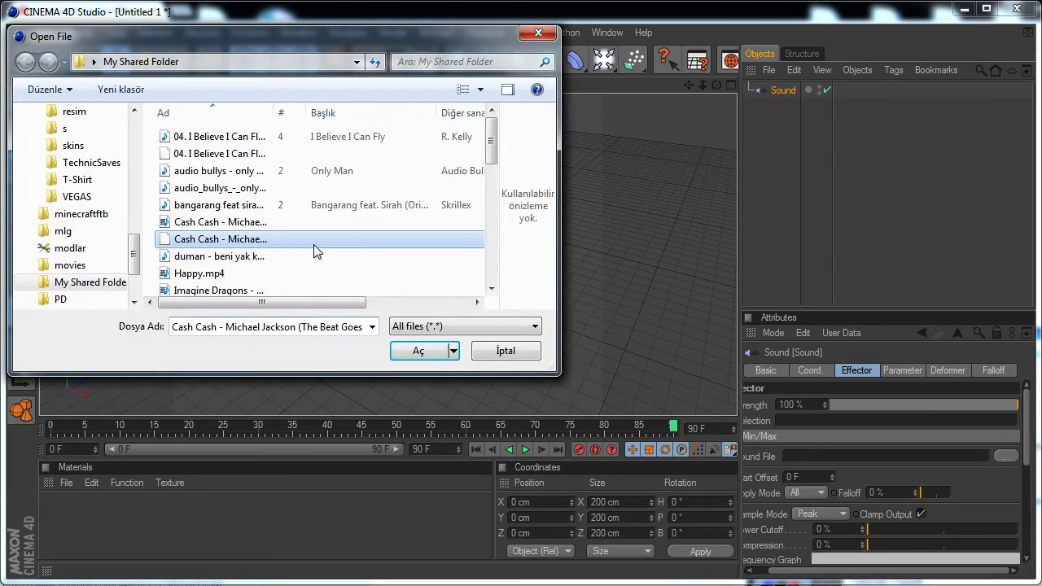
pyautogui.press('o')
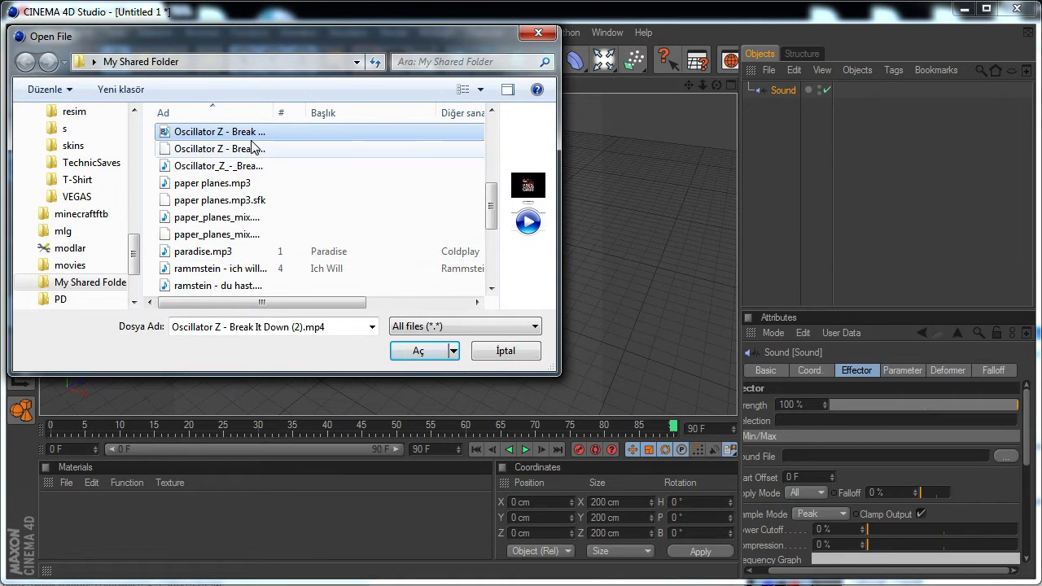
pyautogui.click(219, 167)
pyautogui.click(419, 351)
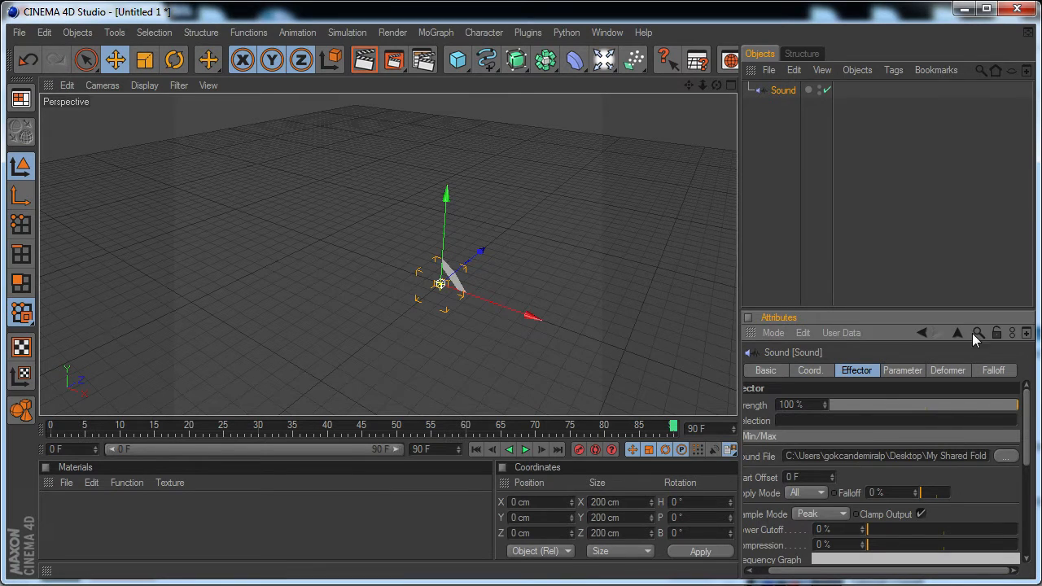
# Play the animation from frame 1 with sound enabled to check the Sound effector's frequency graph
pyautogui.moveTo(1027, 408); pyautogui.dragTo(1028, 476)
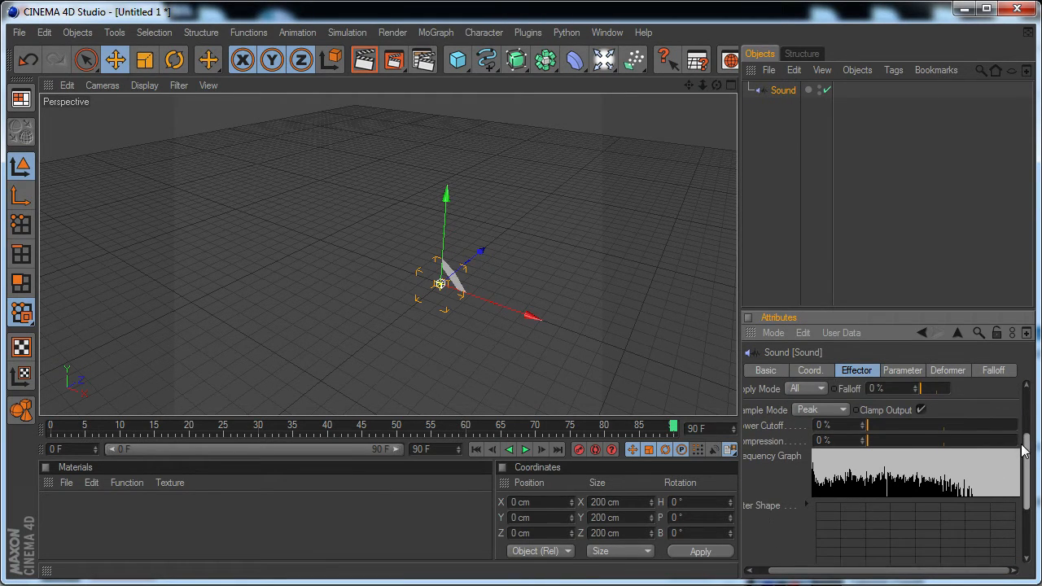
pyautogui.click(57, 429)
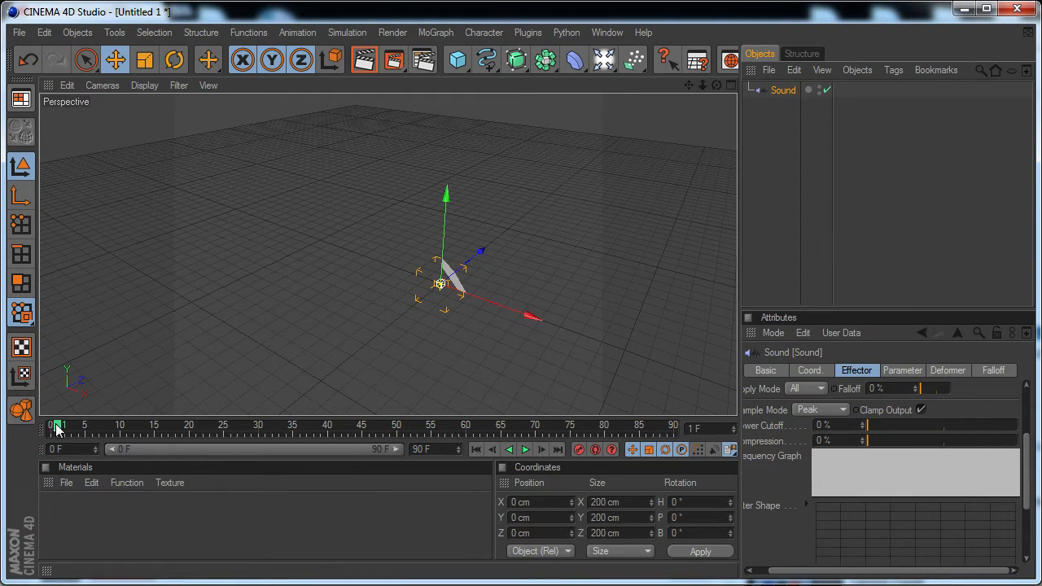
pyautogui.click(527, 450)
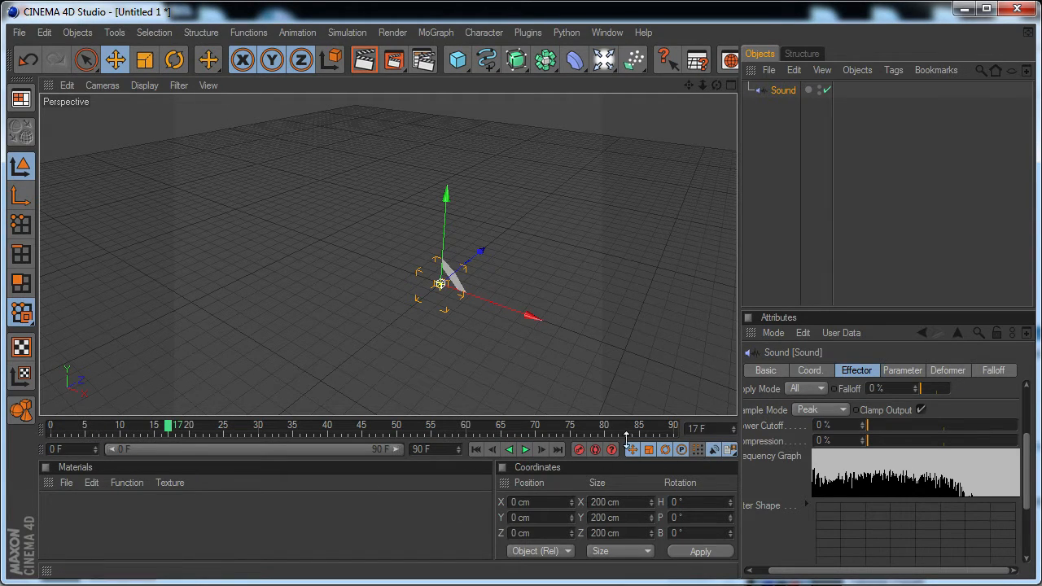
pyautogui.click(526, 451)
pyautogui.click(526, 450)
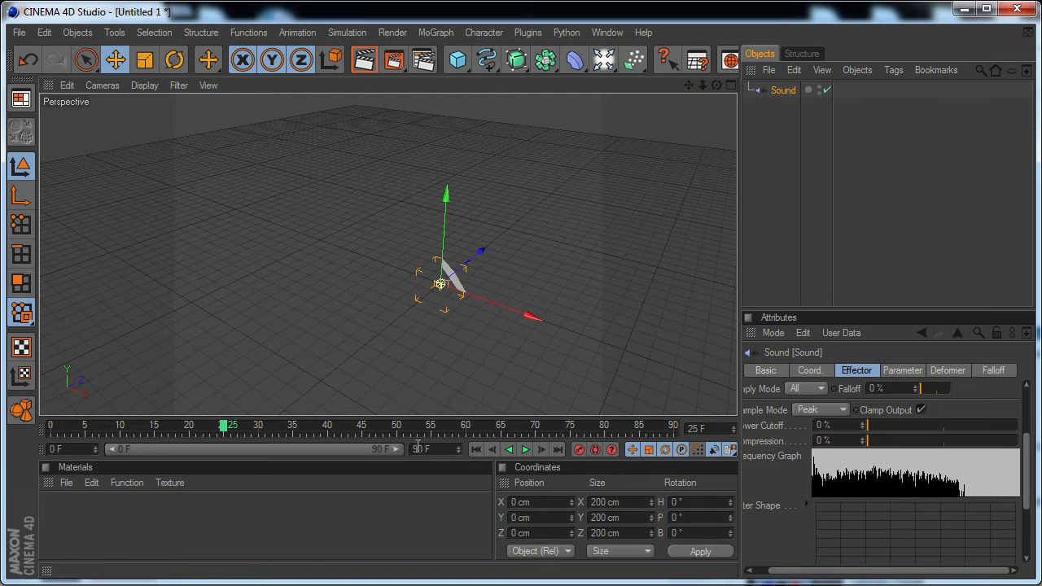
# Set the timeline's end frame to 3600 and play the animation from the start
pyautogui.write('360')
pyautogui.click(394, 499)
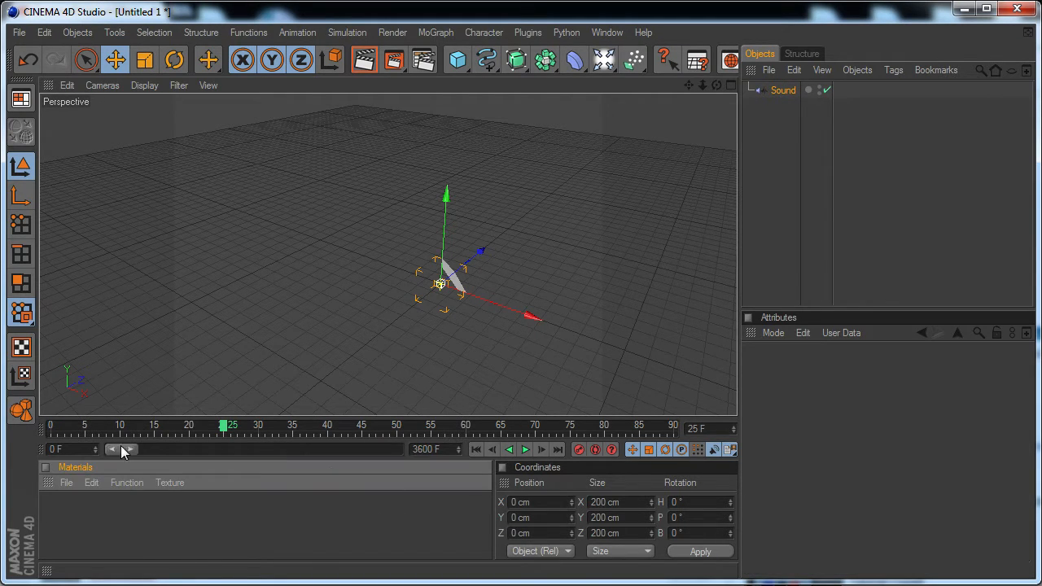
pyautogui.click(51, 426)
pyautogui.click(523, 450)
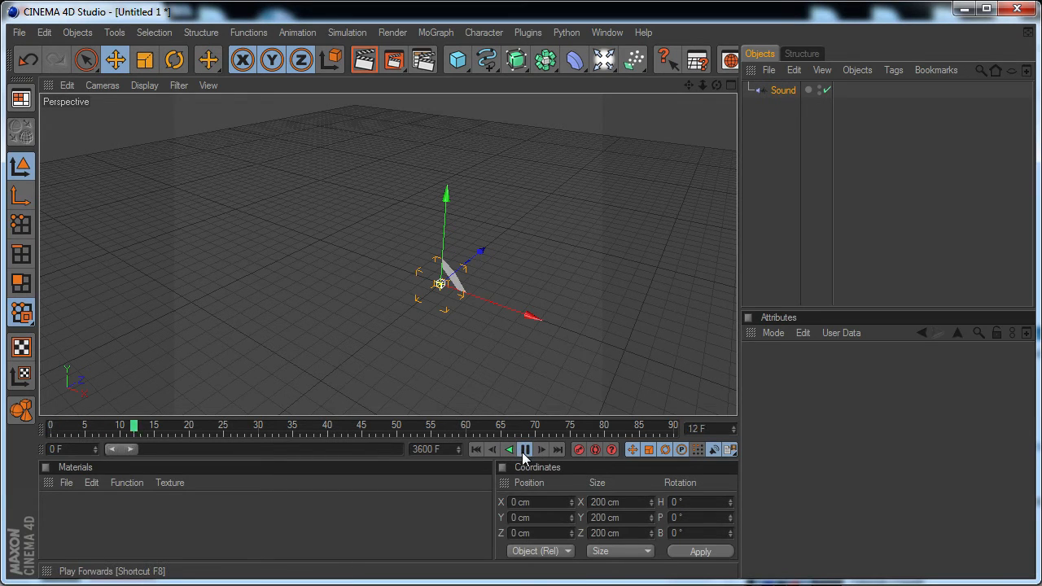
pyautogui.click(524, 451)
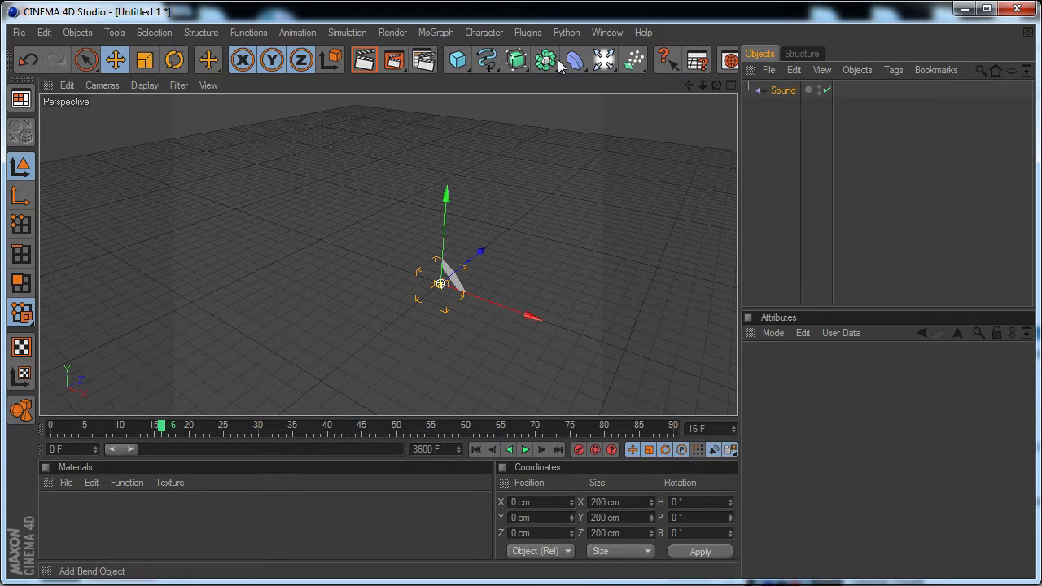
# Add a cube and set its size to 80 cm in X, 800 cm in Y and 80 cm in Z
pyautogui.moveTo(457, 60); pyautogui.dragTo(494, 86)
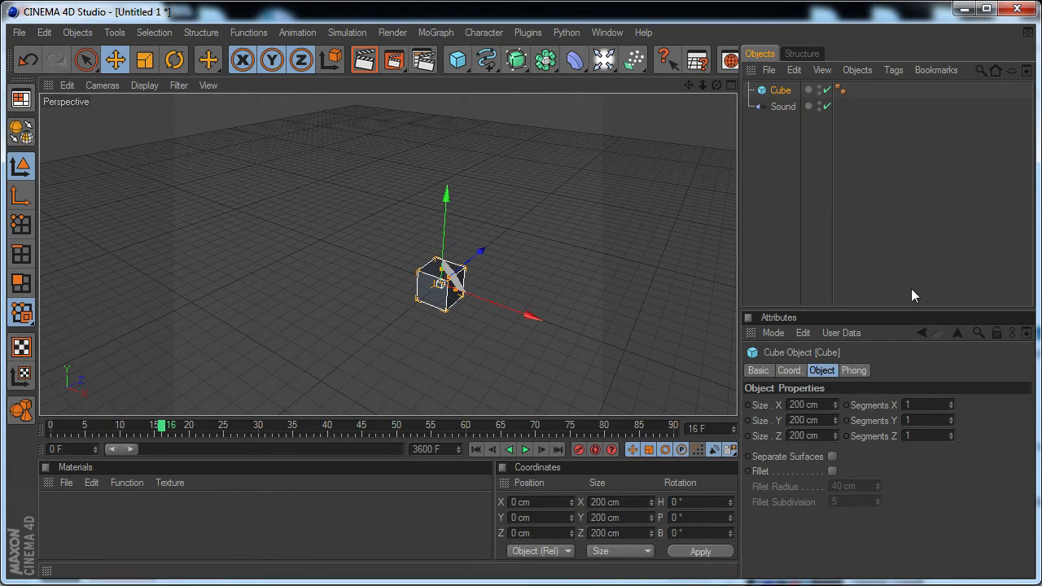
pyautogui.doubleClick(798, 404)
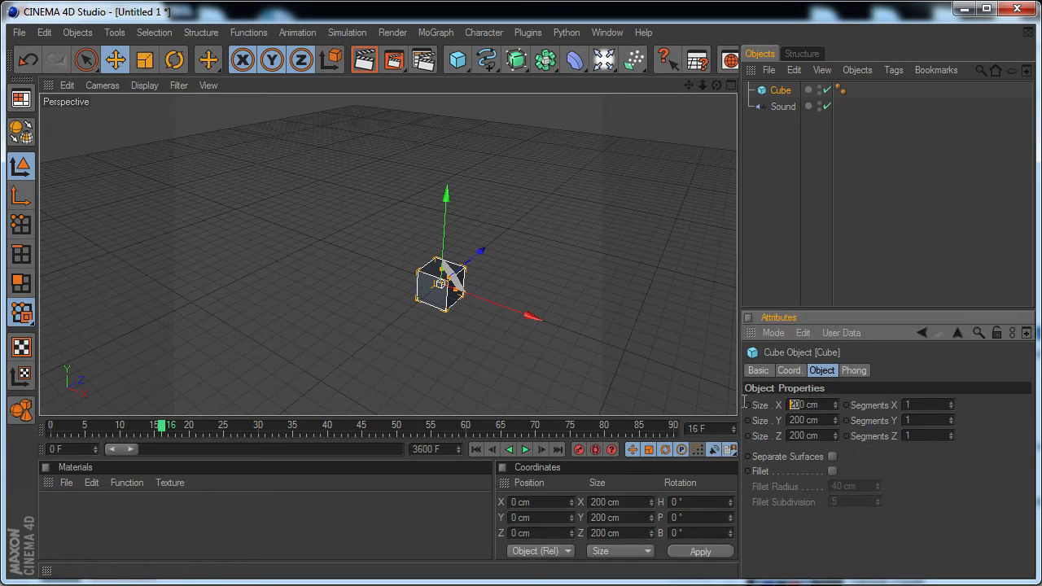
pyautogui.write('80')
pyautogui.doubleClick(802, 435)
pyautogui.write('80')
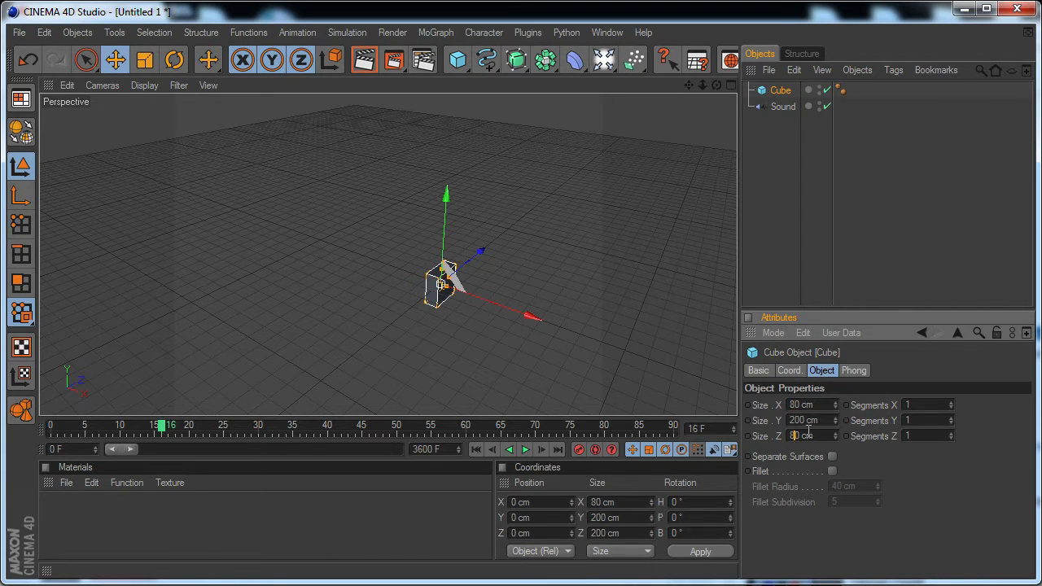
pyautogui.doubleClick(796, 420)
pyautogui.write('800')
pyautogui.press('Return')
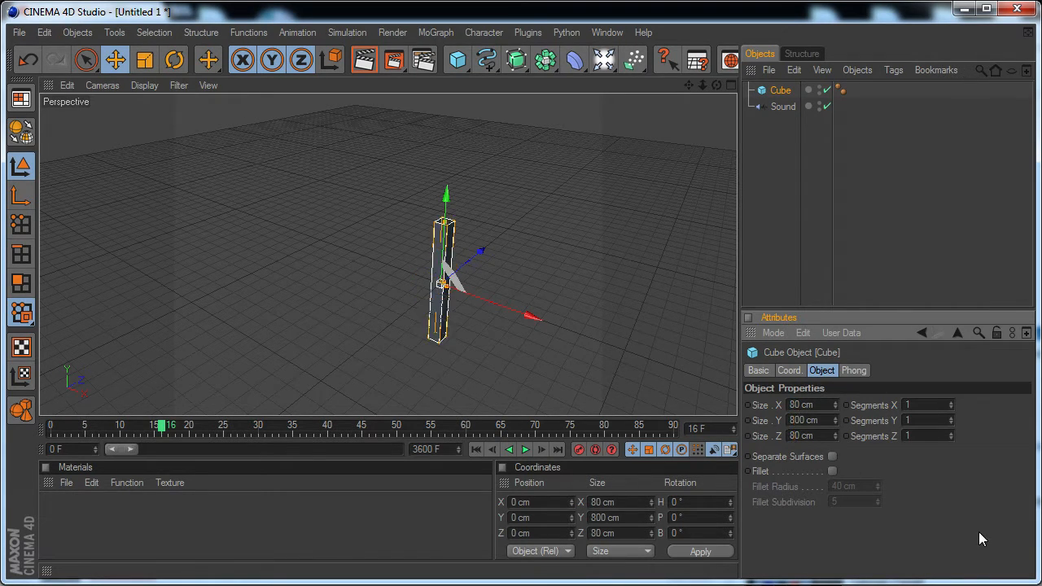
pyautogui.click(801, 274)
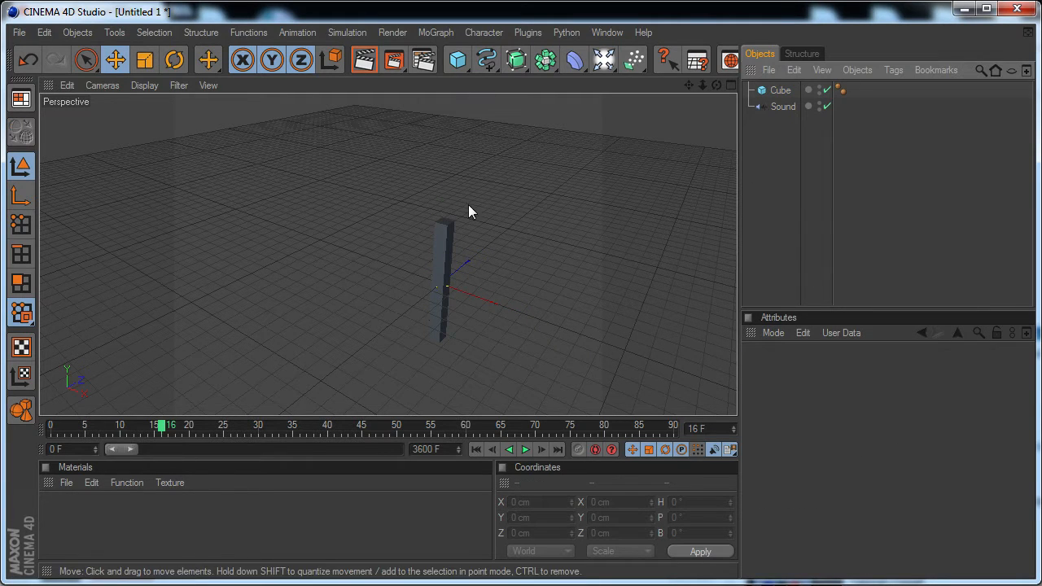
# Add a MoGraph Cloner and make the cube its child
pyautogui.click(434, 33)
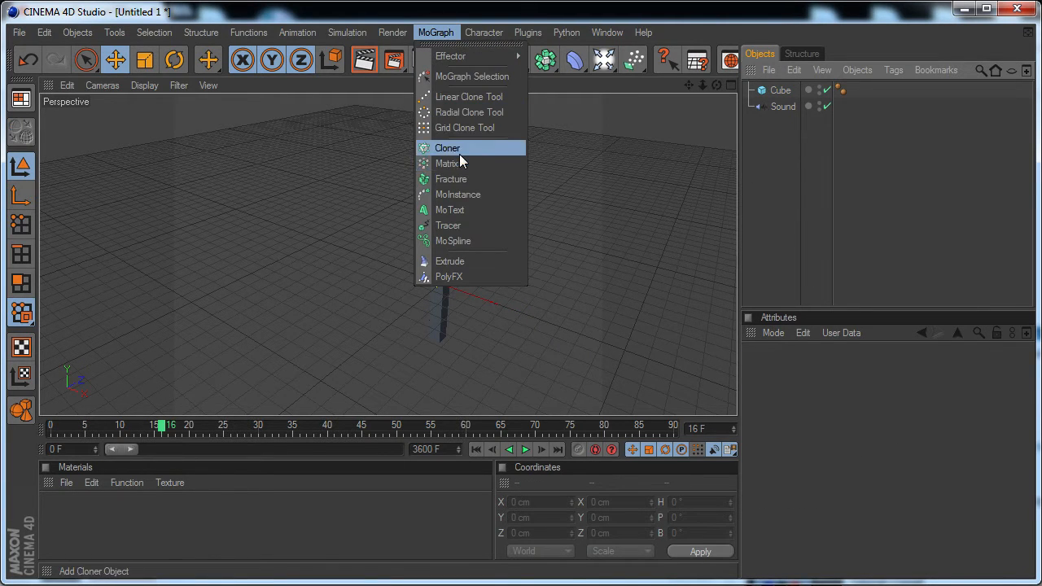
pyautogui.click(456, 149)
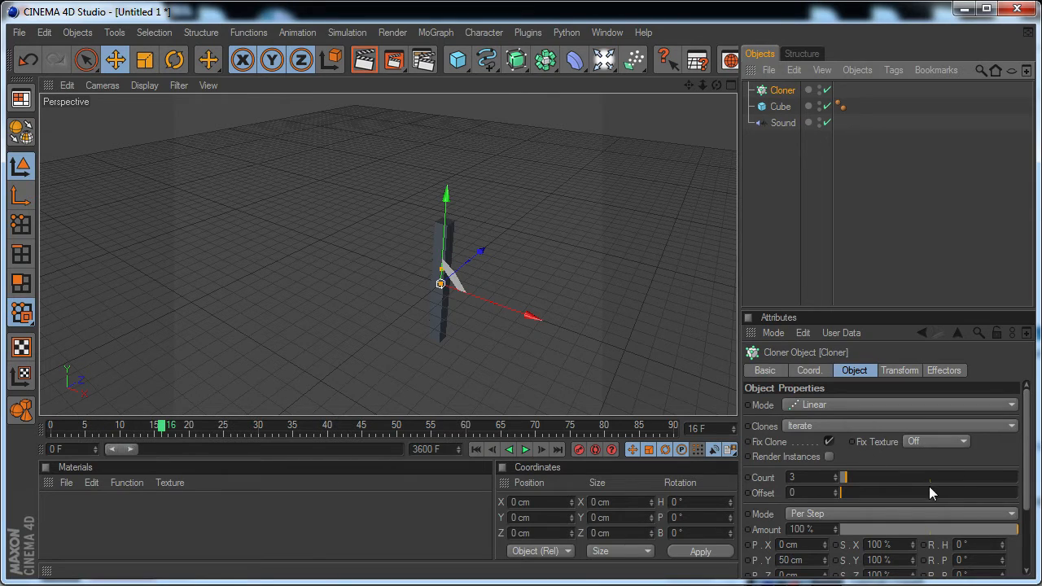
pyautogui.click(847, 404)
pyautogui.click(847, 397)
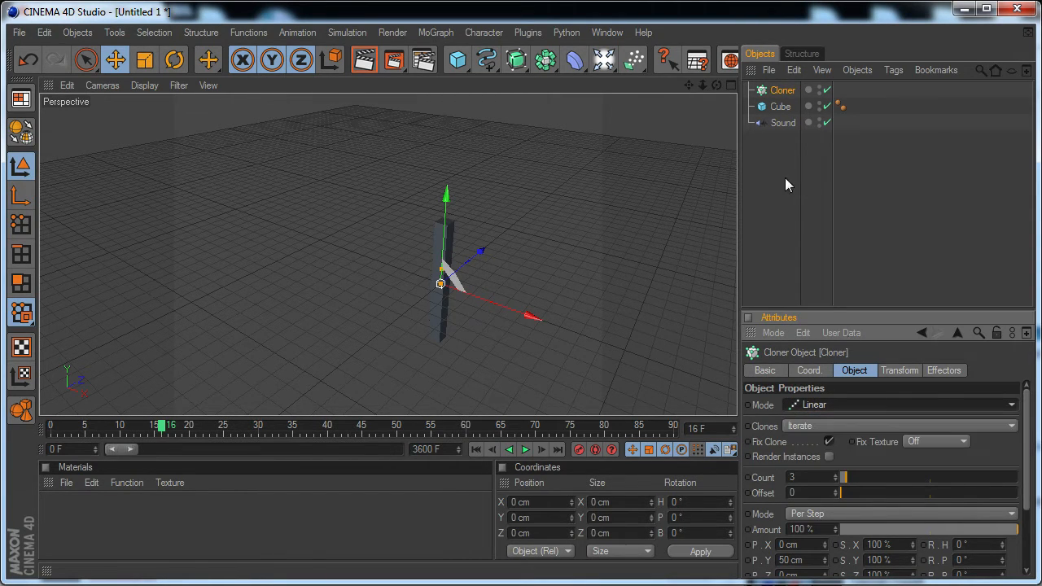
pyautogui.click(788, 110)
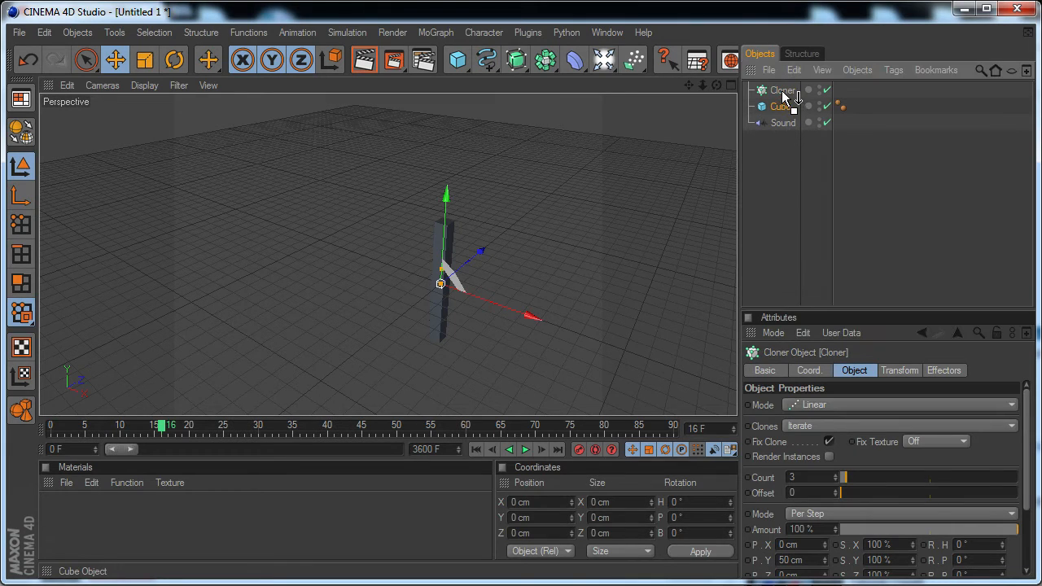
pyautogui.moveTo(781, 90); pyautogui.dragTo(782, 86)
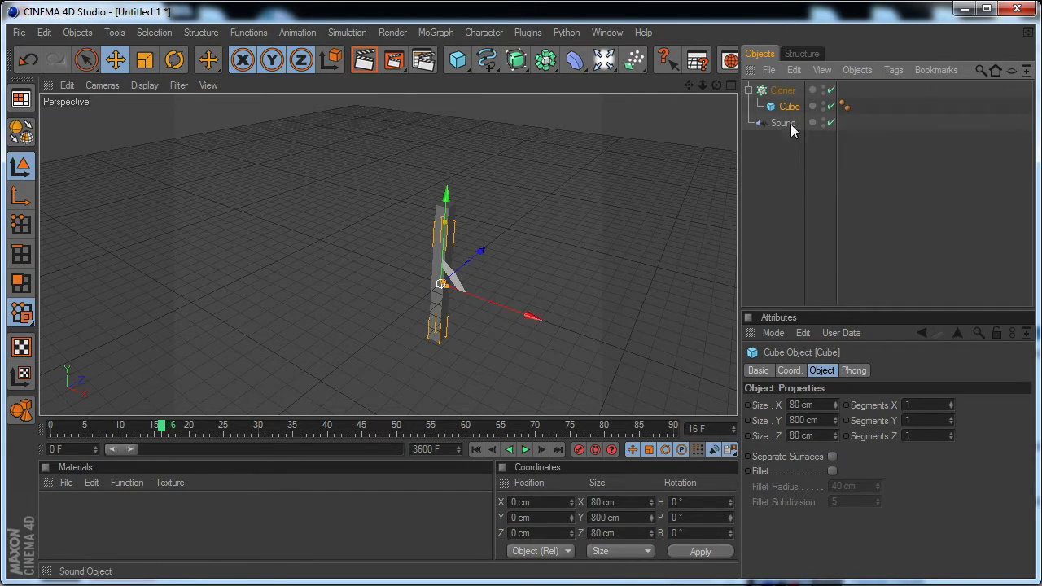
# Set the Cloner's mode to Radial and its plane to XZ
pyautogui.click(781, 90)
pyautogui.click(820, 405)
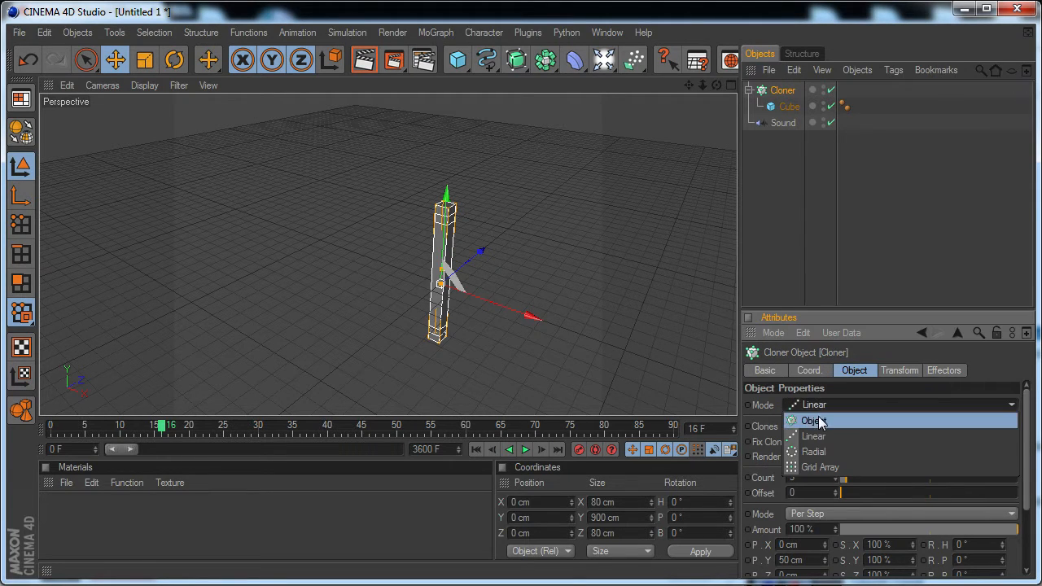
pyautogui.click(824, 452)
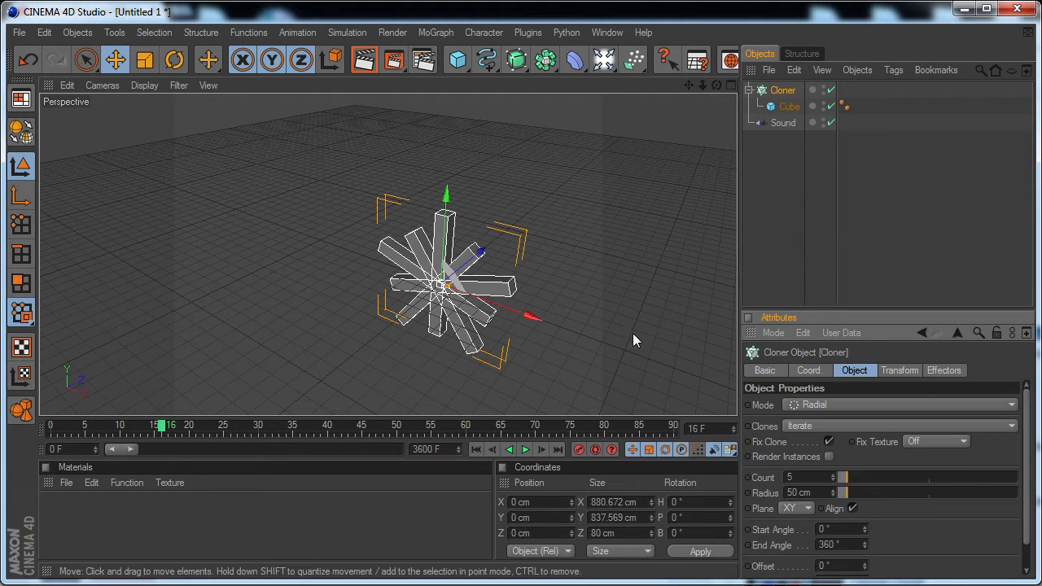
pyautogui.moveTo(1028, 456); pyautogui.dragTo(1030, 491)
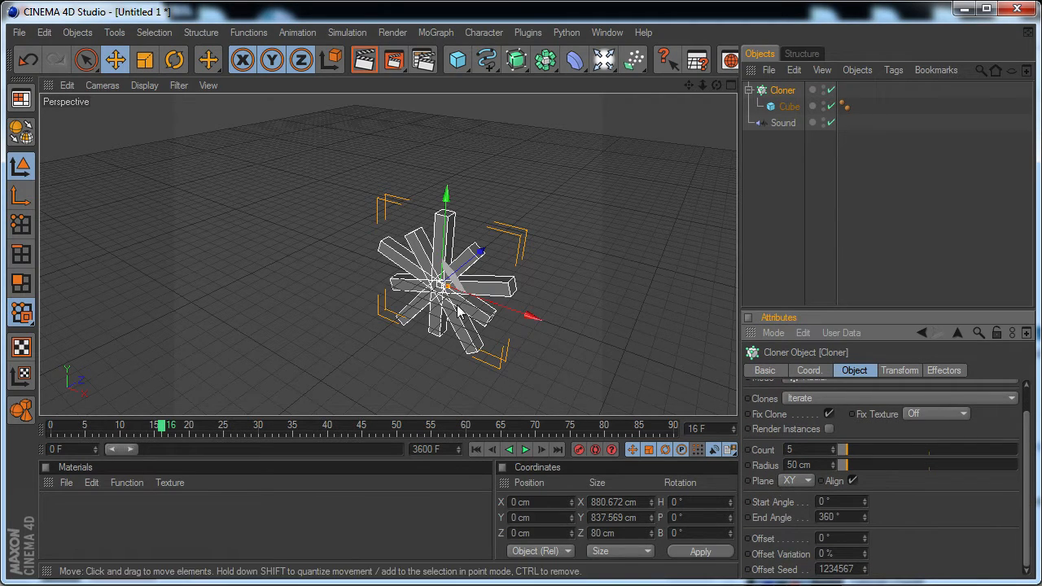
pyautogui.click(794, 484)
pyautogui.click(795, 524)
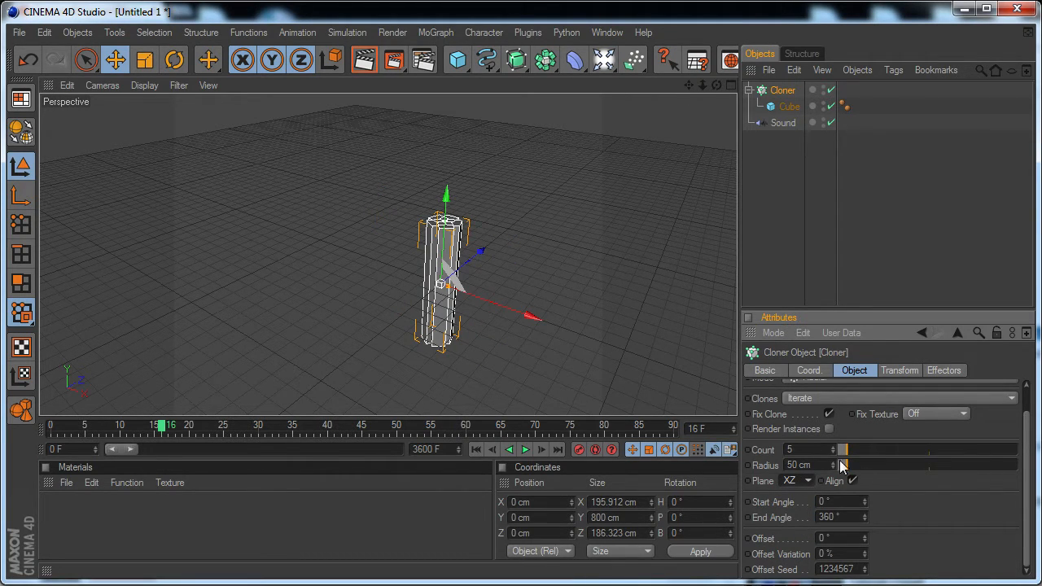
# Set the radial Cloner's radius to 487 cm and its count to 17
pyautogui.moveTo(847, 461); pyautogui.dragTo(928, 471)
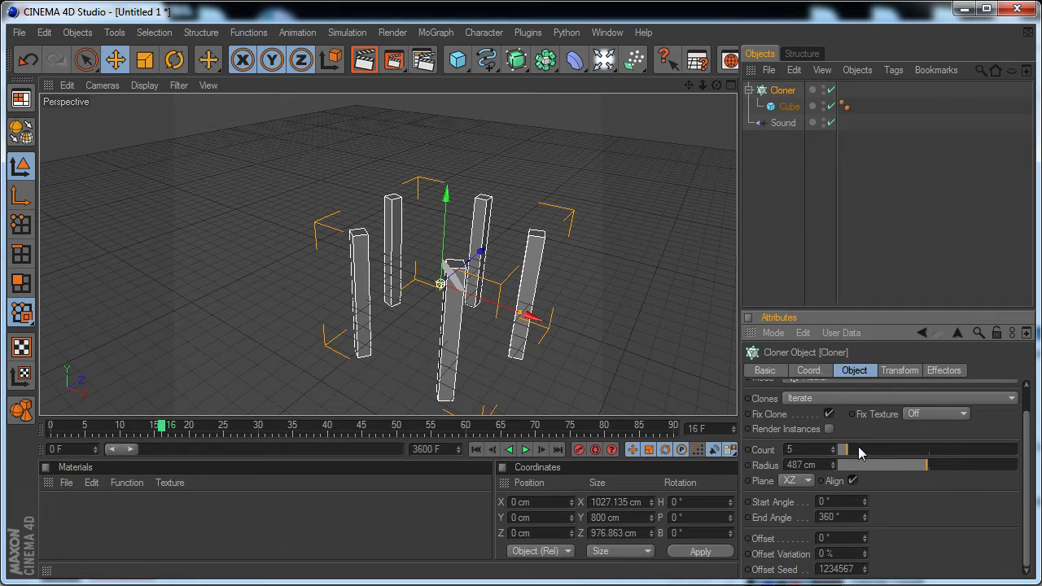
pyautogui.moveTo(854, 454); pyautogui.dragTo(871, 457)
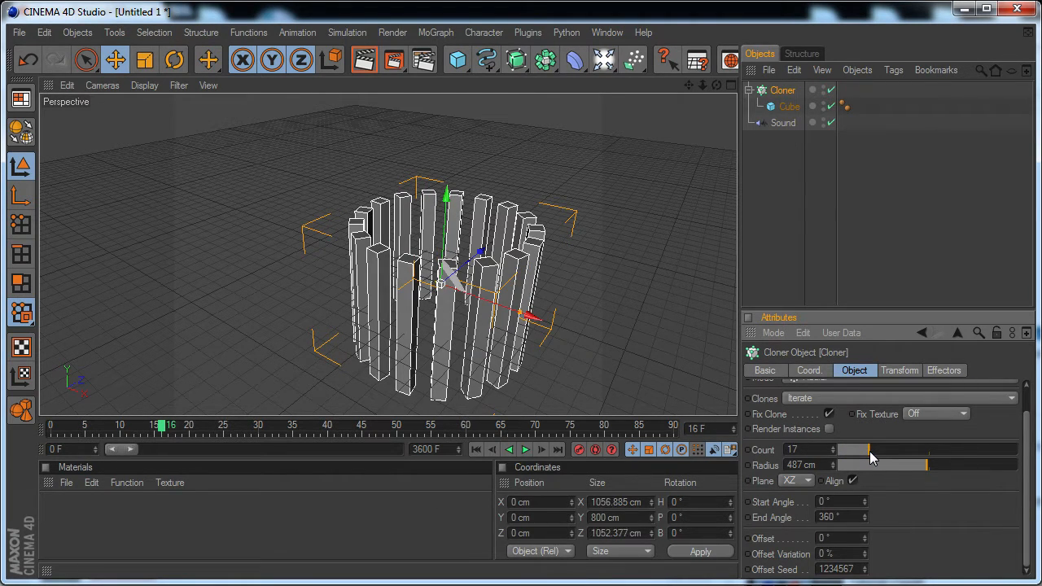
pyautogui.click(769, 262)
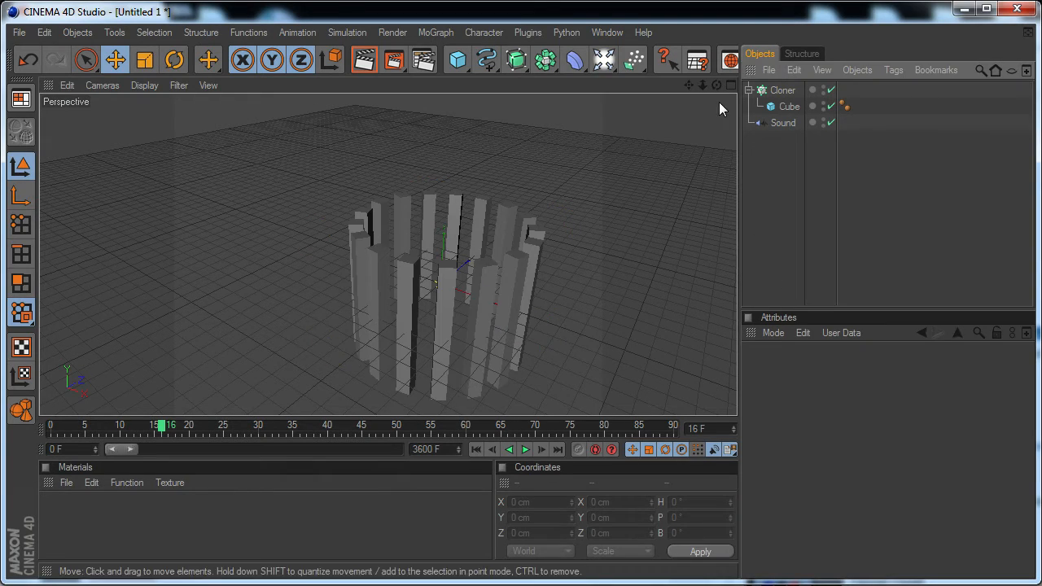
# Assign the Sound effector to the Cloner's effectors list
pyautogui.moveTo(717, 85); pyautogui.dragTo(570, 88)
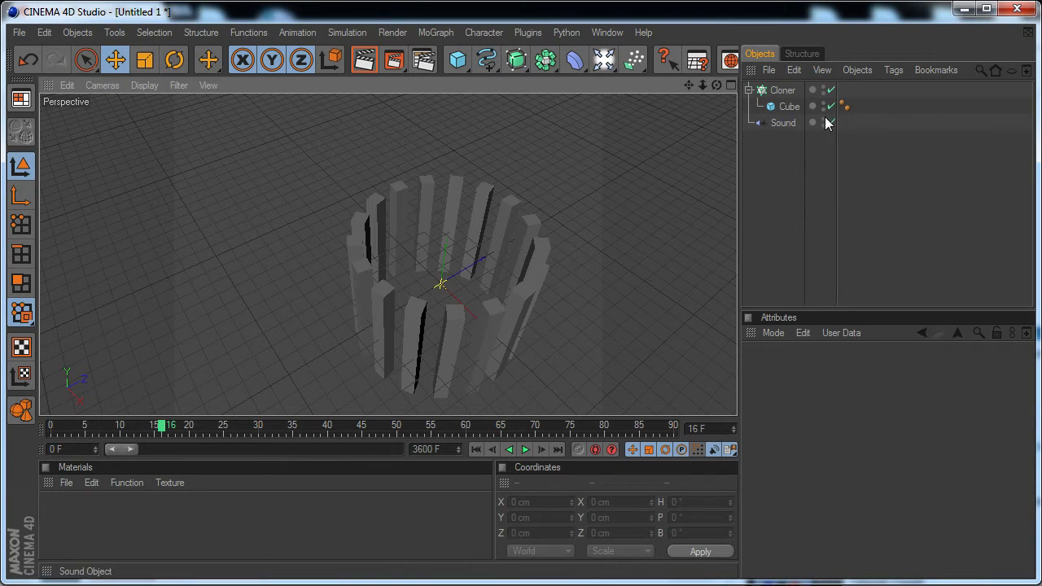
pyautogui.click(784, 90)
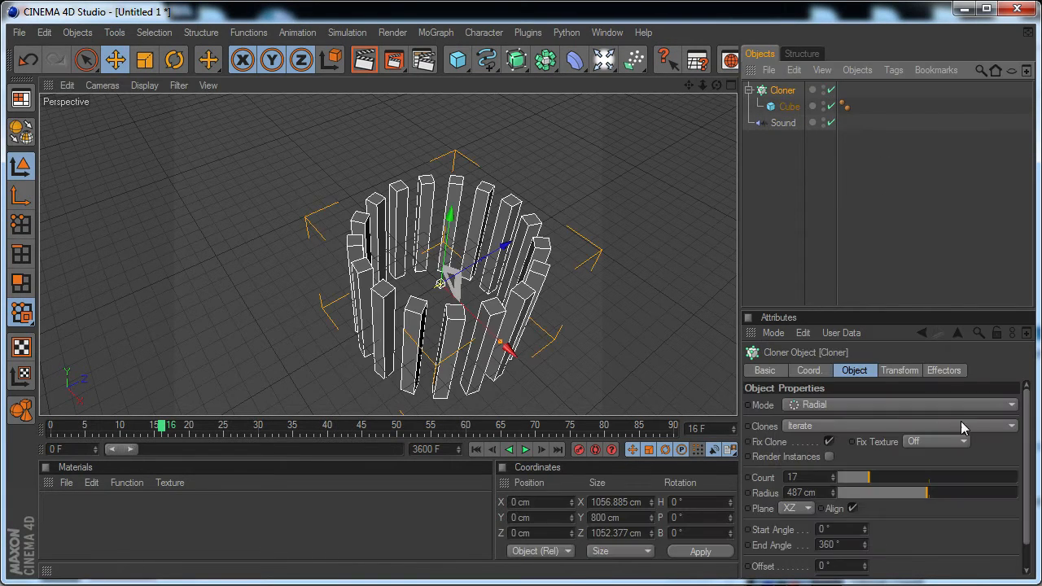
pyautogui.click(944, 370)
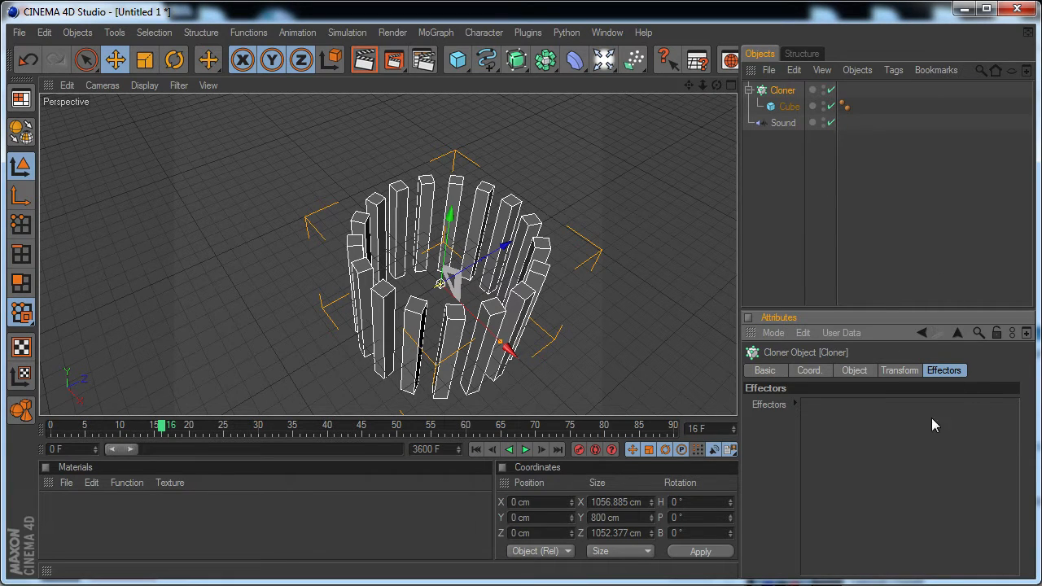
pyautogui.moveTo(784, 123); pyautogui.dragTo(849, 432)
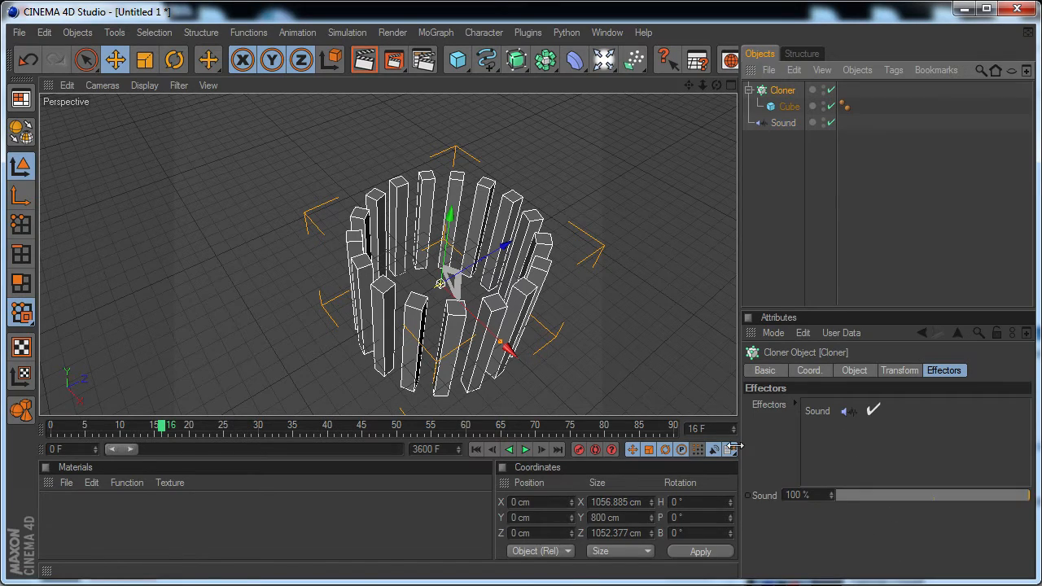
# Play the animation to preview the ring, and switch the Sound effector's apply mode to Step
pyautogui.moveTo(717, 85); pyautogui.dragTo(595, 138)
pyautogui.click(525, 451)
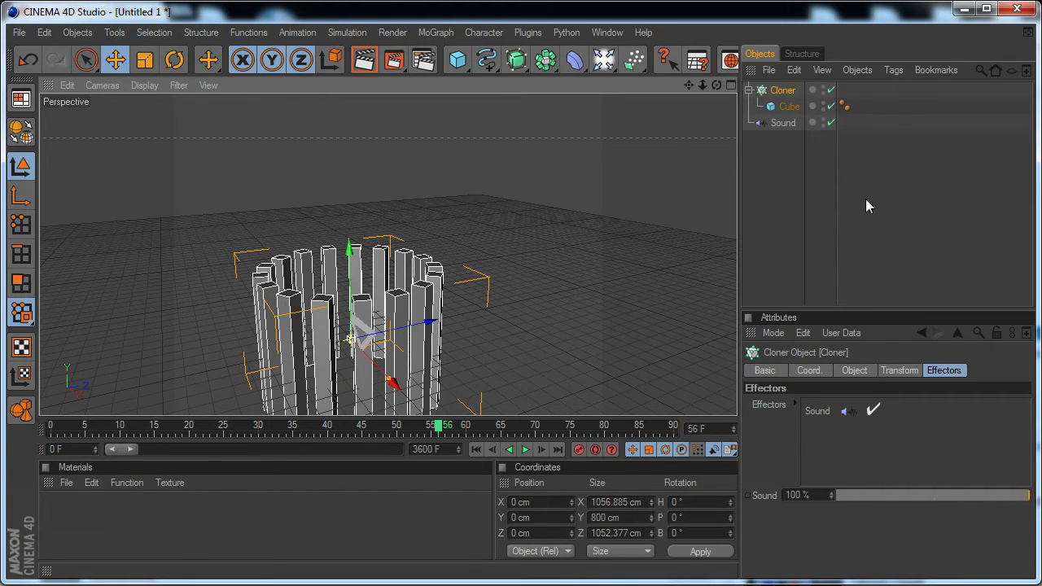
pyautogui.click(789, 106)
pyautogui.click(785, 124)
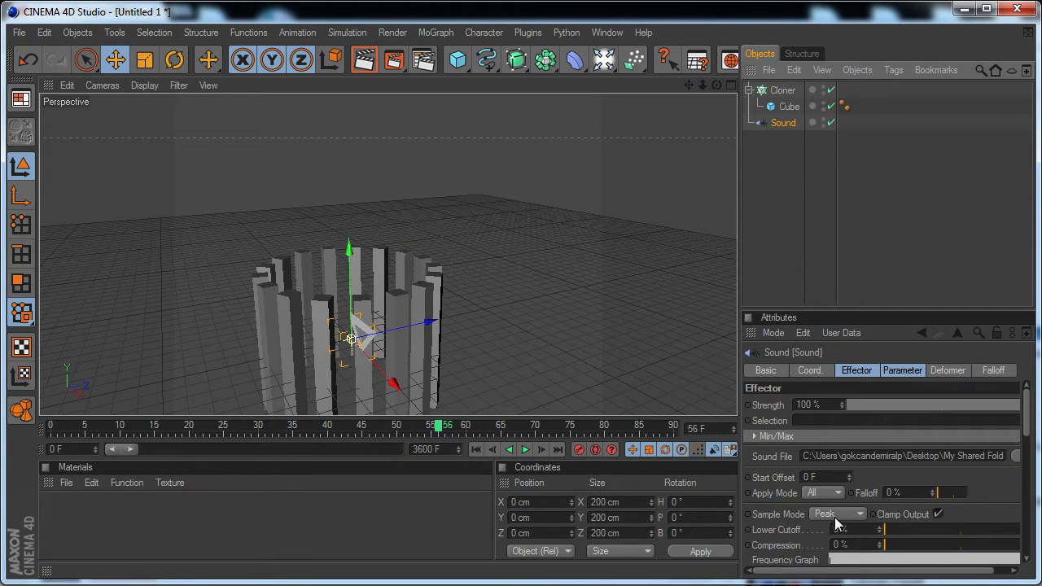
pyautogui.click(832, 497)
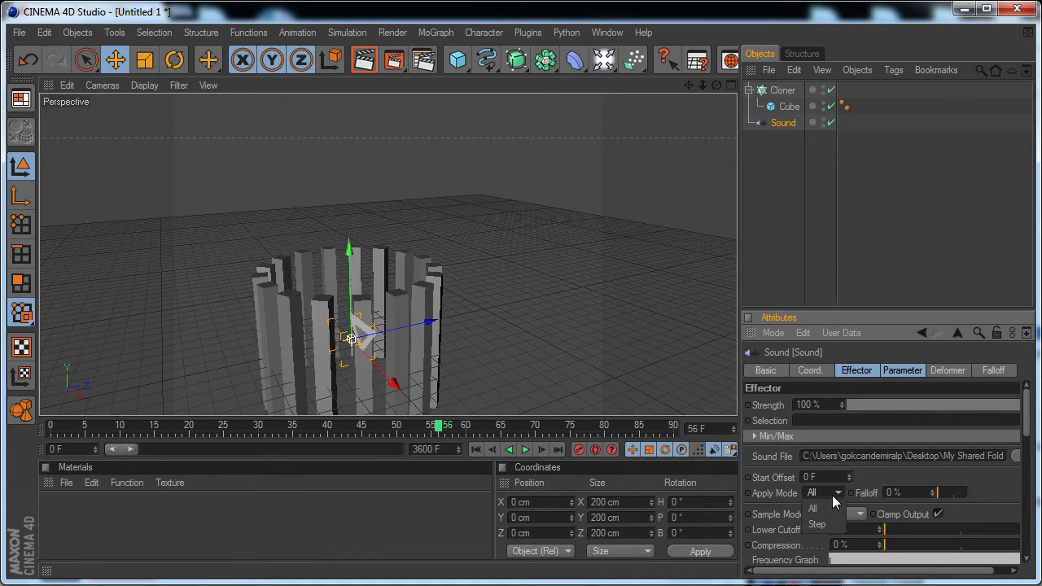
pyautogui.click(831, 526)
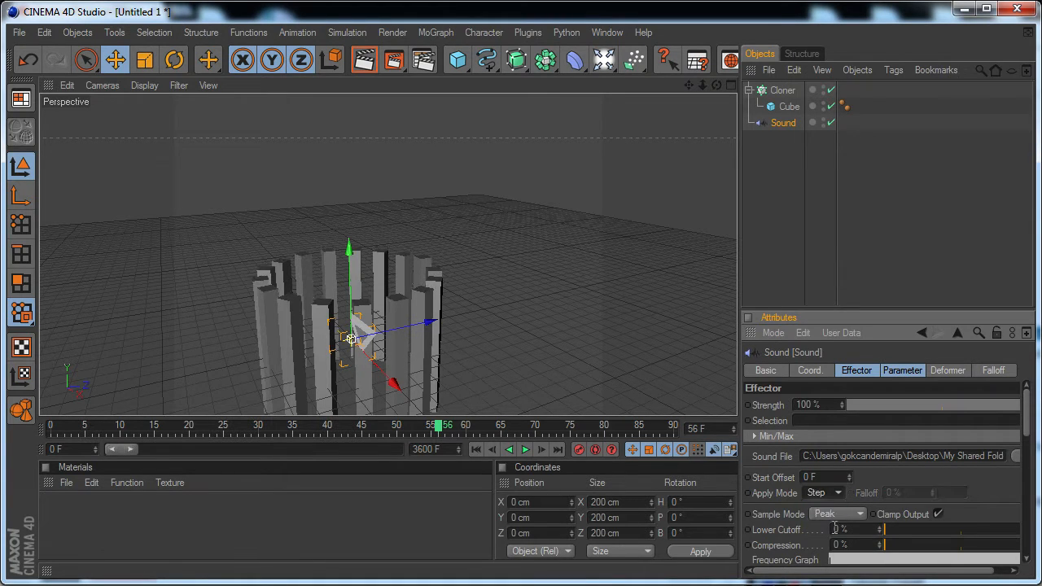
# Play the animation to check how the bars move in Step mode
pyautogui.click(526, 450)
pyautogui.click(511, 452)
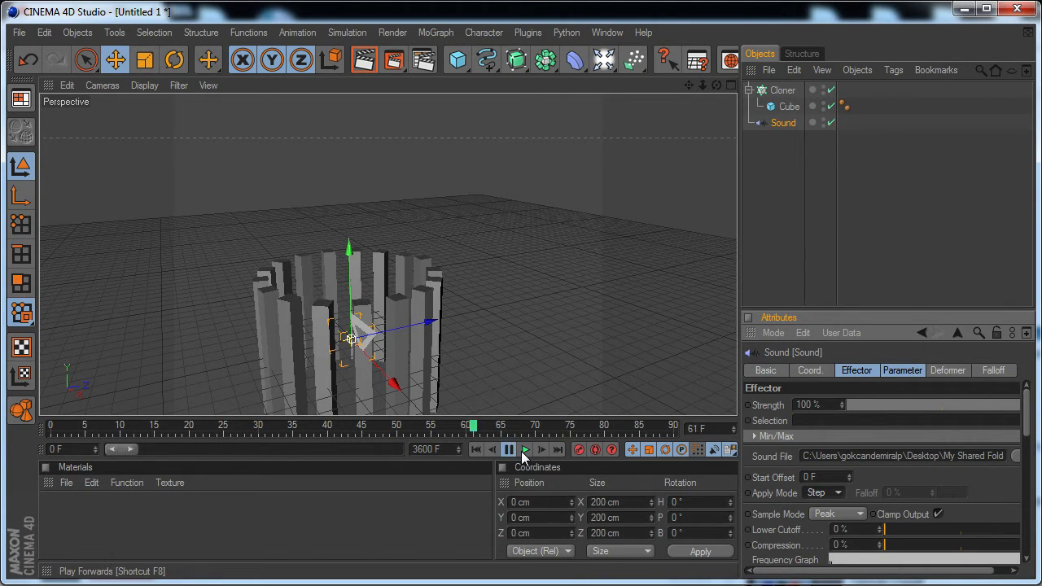
pyautogui.click(523, 452)
pyautogui.click(525, 451)
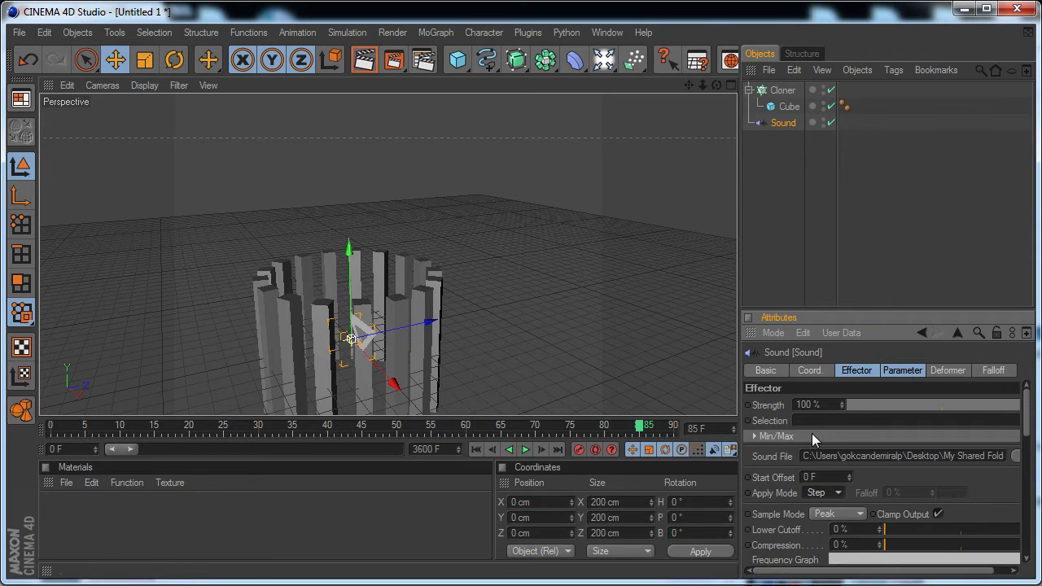
# Try a Y position of 400 cm in the Sound effector's parameters and preview the animation
pyautogui.click(896, 372)
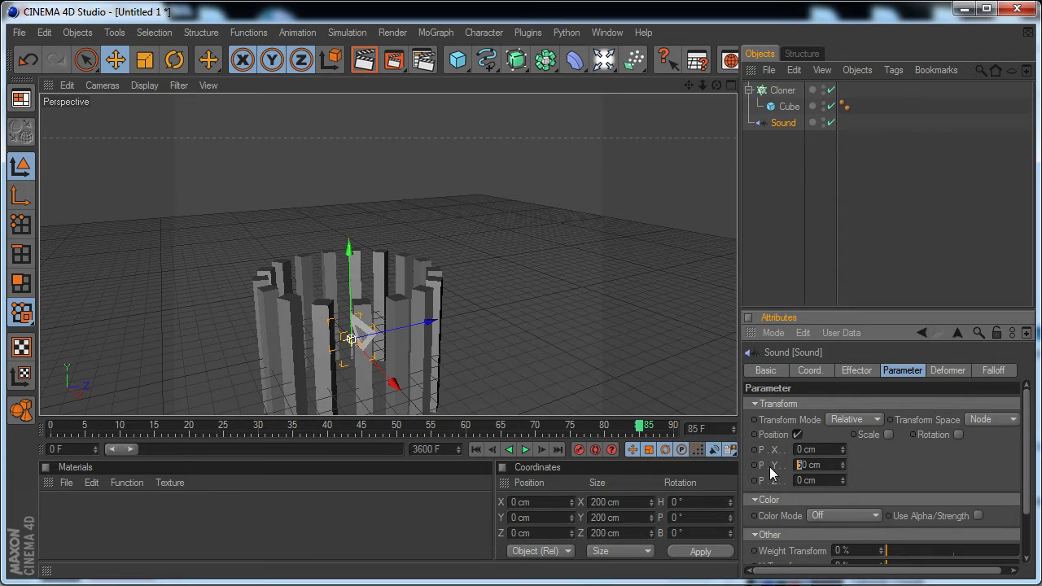
pyautogui.press('BackSpace')
pyautogui.press('BackSpace')
pyautogui.write('40')
pyautogui.press('Return')
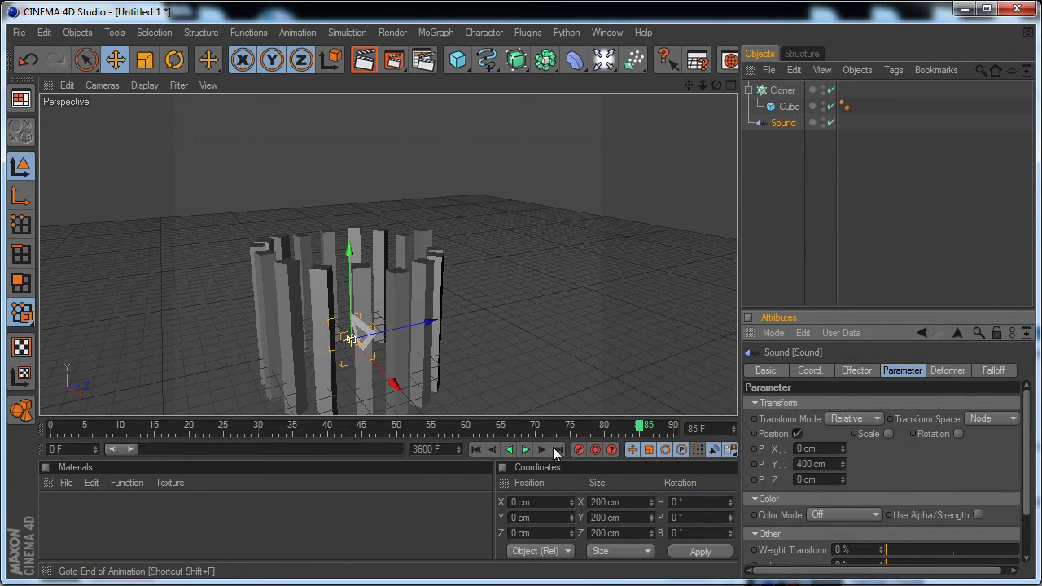
pyautogui.click(525, 449)
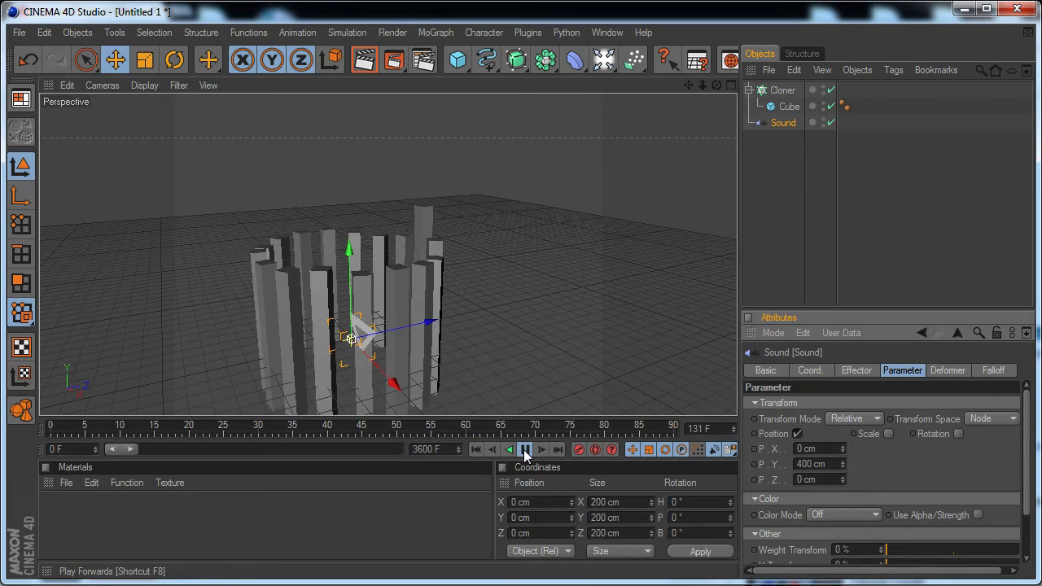
pyautogui.click(525, 450)
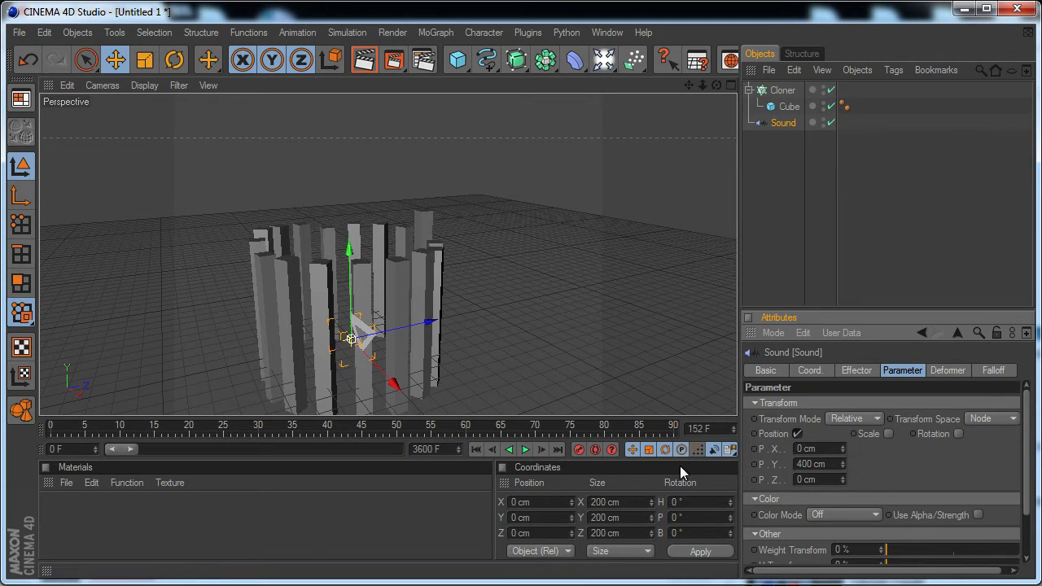
# Disable the Sound effector's position transform, enable scale with a Y scale of 1, and preview the animation
pyautogui.click(797, 434)
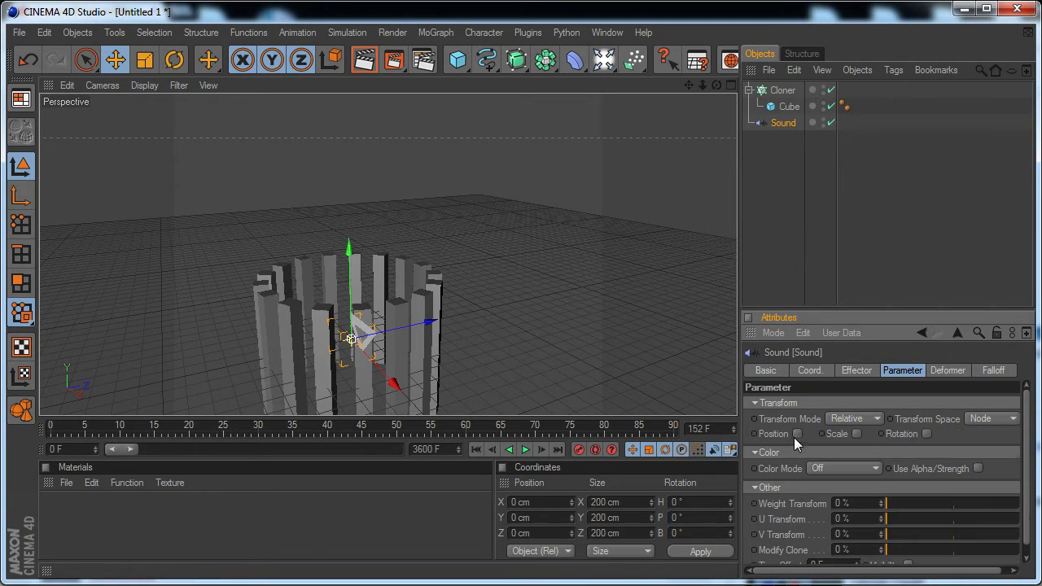
pyautogui.click(858, 434)
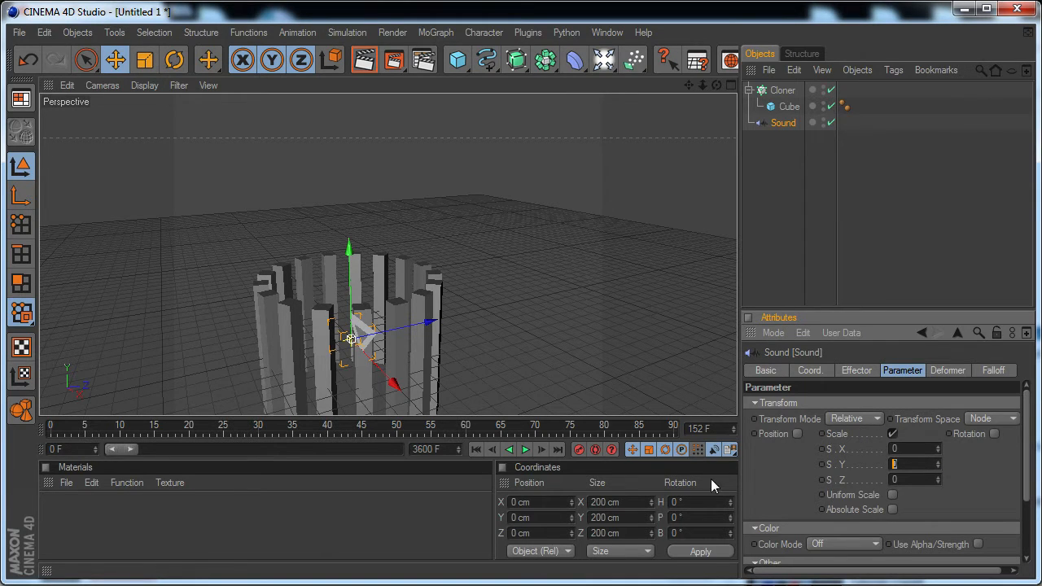
pyautogui.click(528, 450)
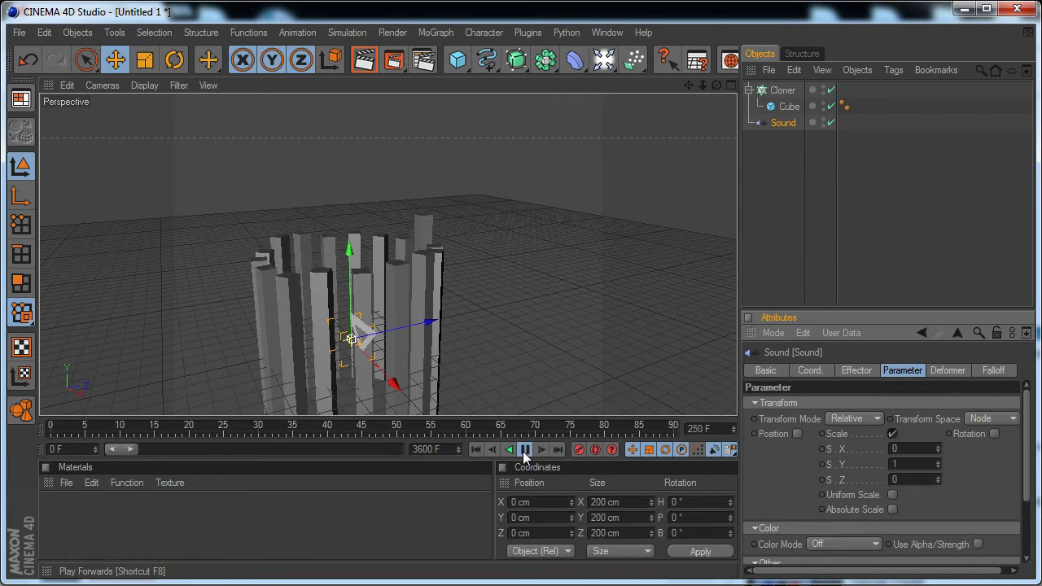
pyautogui.click(525, 452)
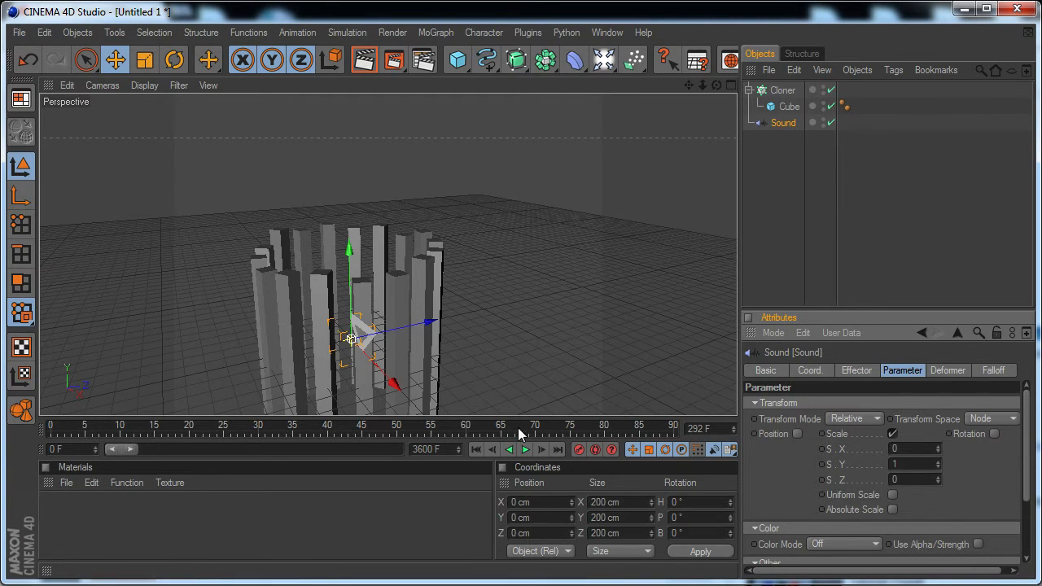
# Add a MoGraph MoText object to the scene
pyautogui.moveTo(716, 86)
pyautogui.mouseDown()
pyautogui.moveTo(720, 95)
pyautogui.moveTo(703, 99)
pyautogui.moveTo(722, 99)
pyautogui.moveTo(716, 80)
pyautogui.moveTo(710, 67)
pyautogui.moveTo(689, 64)
pyautogui.mouseUp()
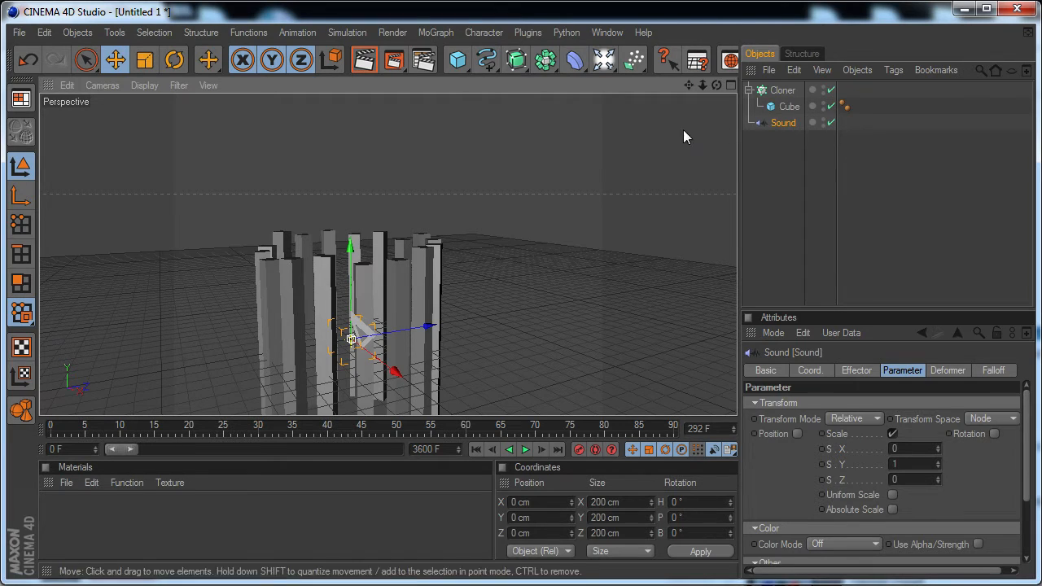
pyautogui.moveTo(717, 85); pyautogui.dragTo(697, 106)
pyautogui.click(432, 35)
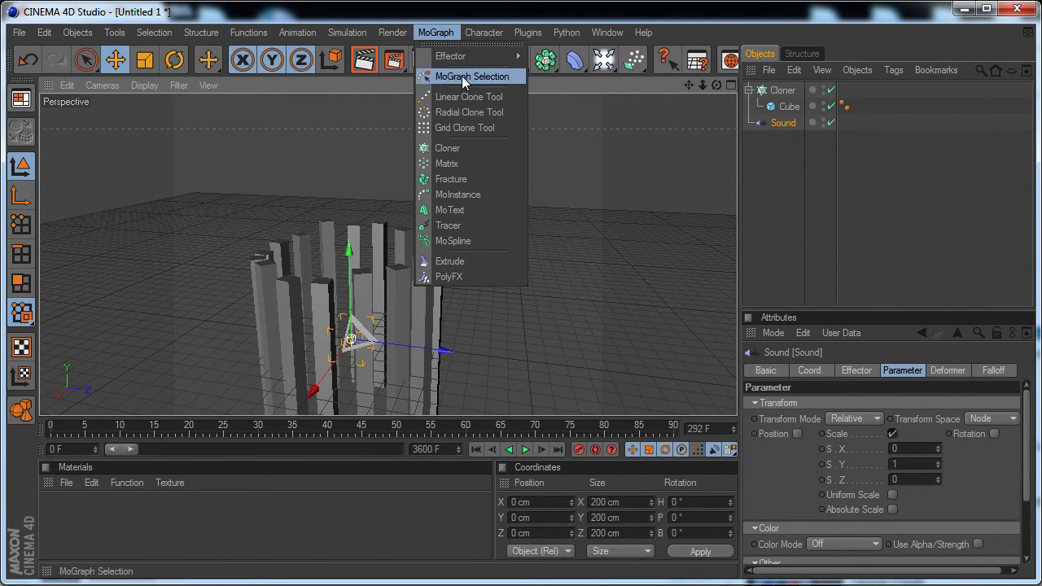
pyautogui.click(485, 210)
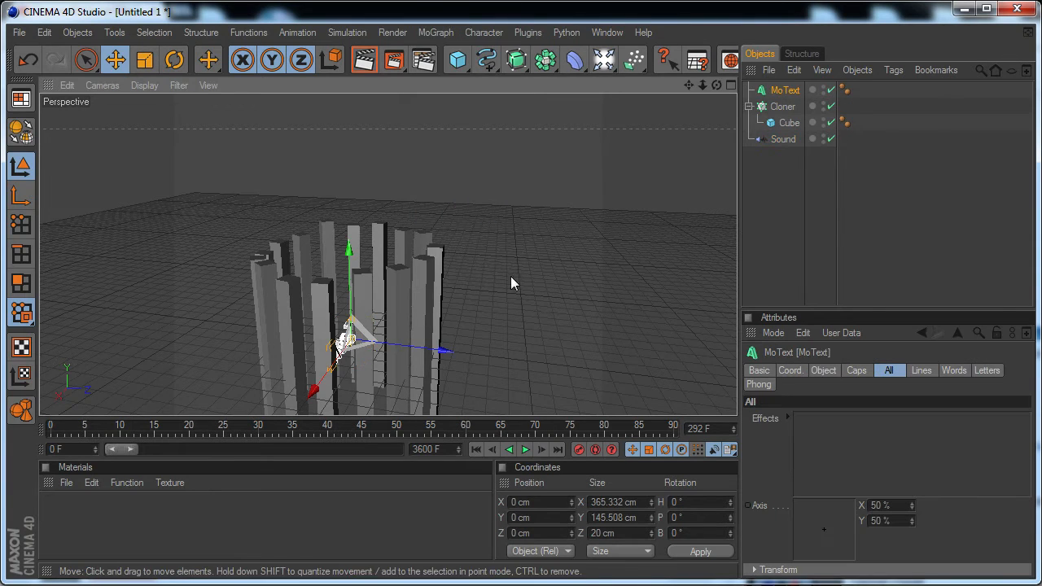
# Place the MoText on top of the bar ring, at about Y 597 cm and Z -12 cm
pyautogui.moveTo(420, 350); pyautogui.dragTo(636, 375)
pyautogui.keyDown('alt'); pyautogui.moveTo(730, 129); pyautogui.dragTo(602, 281); pyautogui.keyUp('alt')
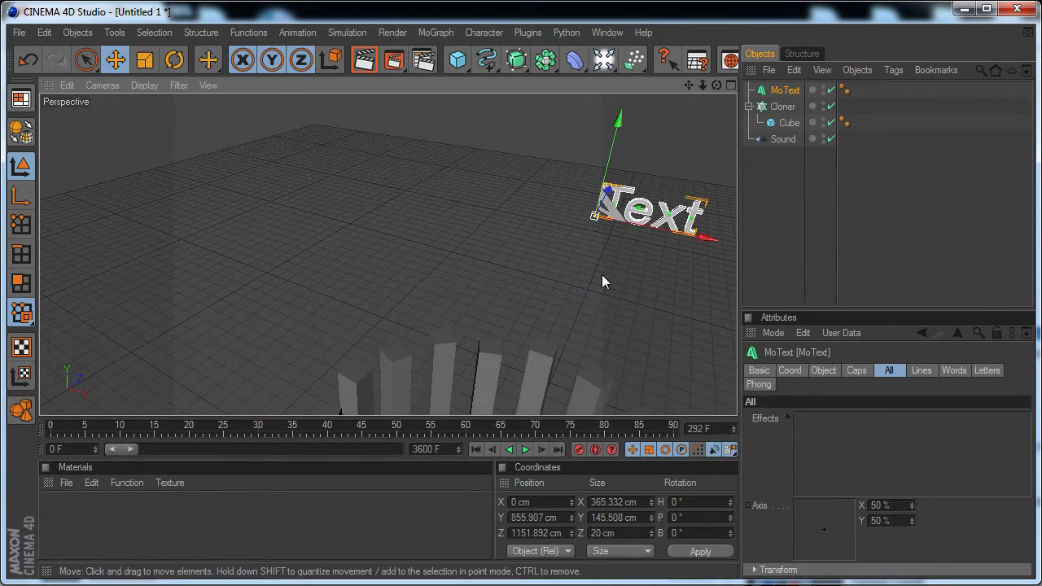
pyautogui.keyDown('alt'); pyautogui.moveTo(715, 110); pyautogui.dragTo(584, 228); pyautogui.keyUp('alt')
pyautogui.moveTo(717, 85); pyautogui.dragTo(670, 100)
pyautogui.moveTo(359, 155); pyautogui.dragTo(356, 171)
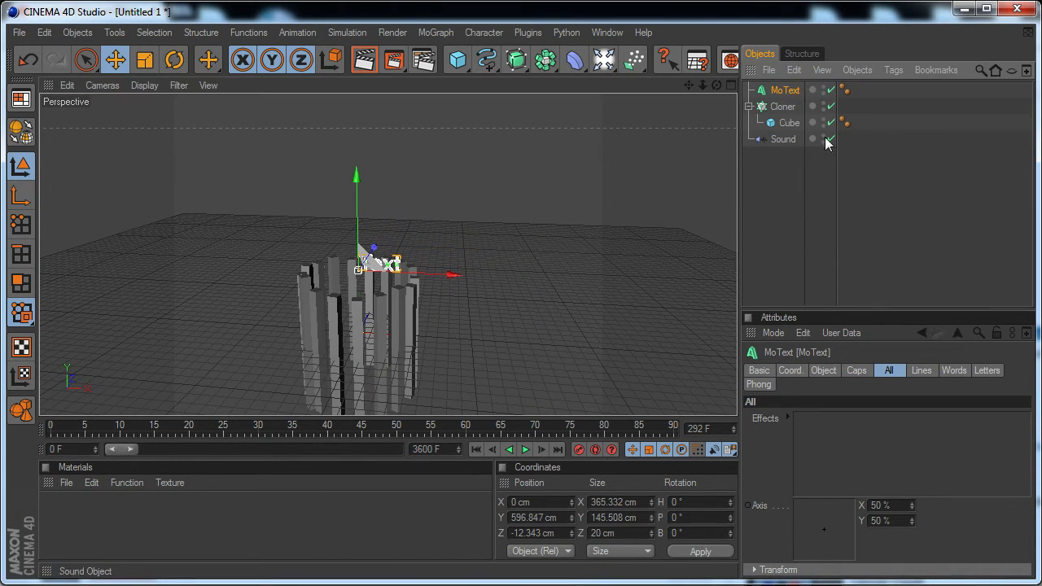
pyautogui.click(823, 371)
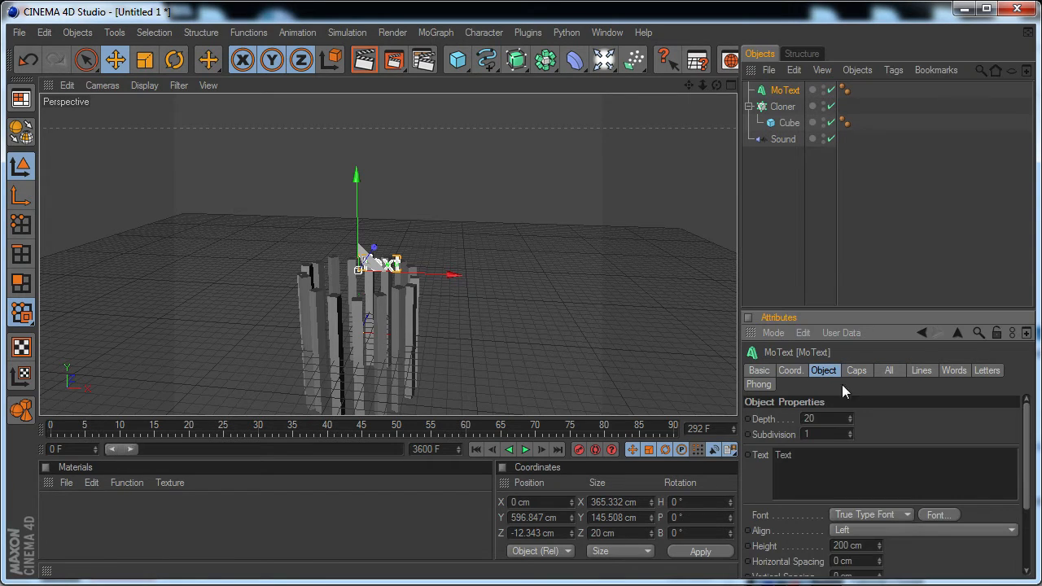
pyautogui.doubleClick(829, 463)
pyautogui.press('t')
pyautogui.press('e')
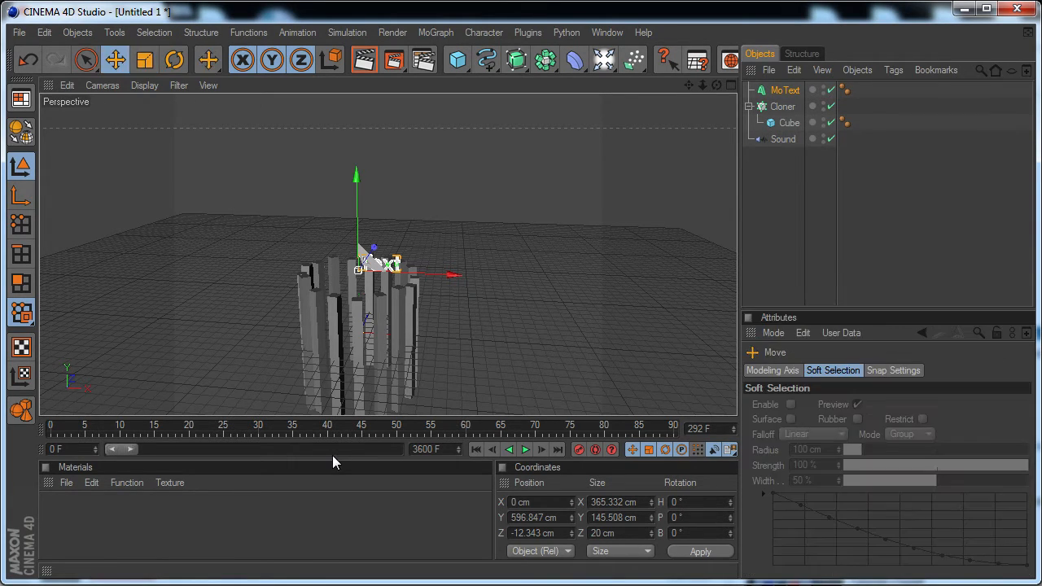
pyautogui.press('k')
pyautogui.press('n')
pyautogui.press('o')
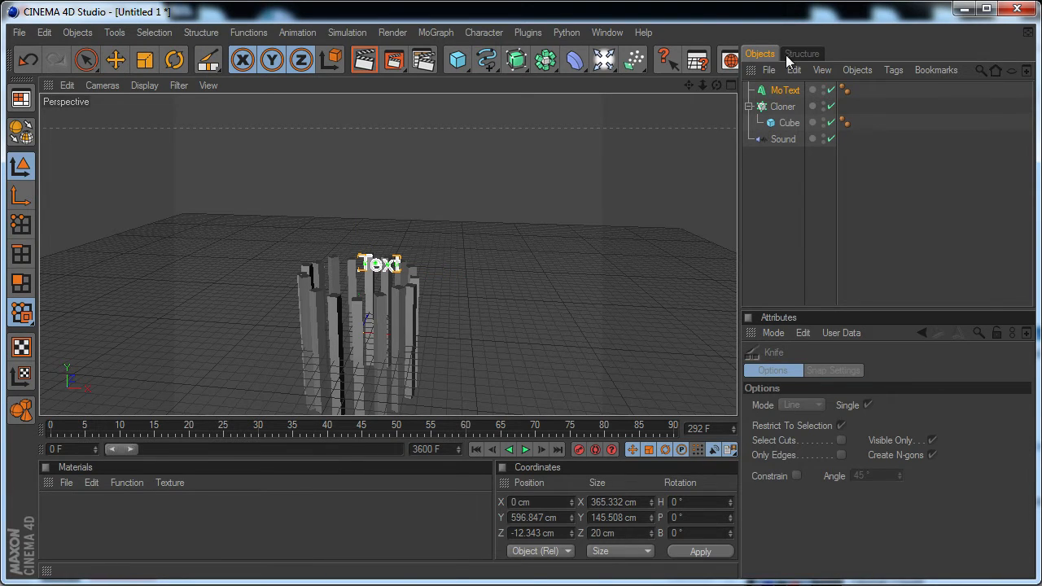
# Change the MoText's text to "Teknobit"
pyautogui.click(787, 89)
pyautogui.click(794, 454)
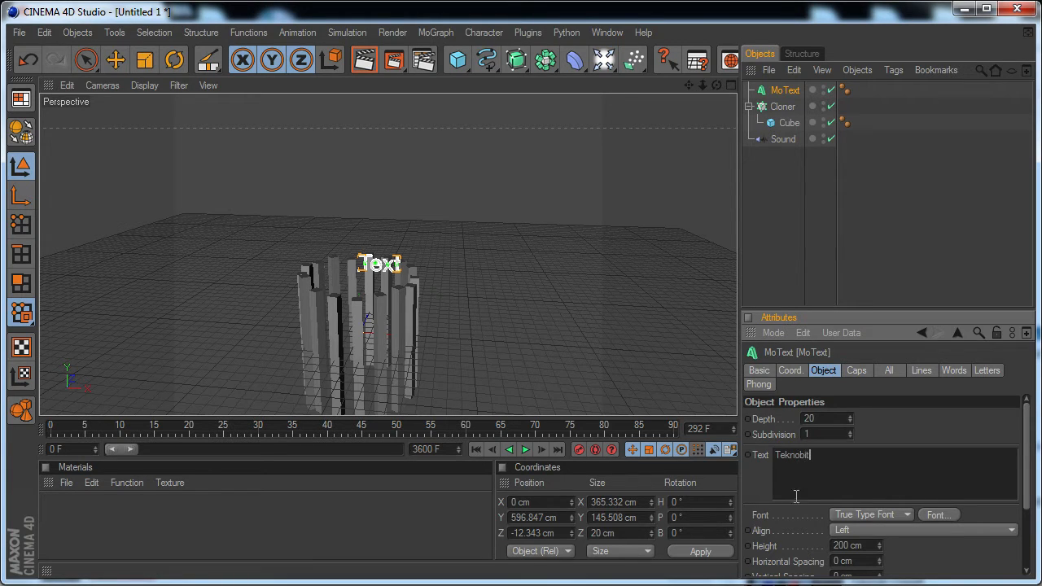
pyautogui.write('Teknobit')
pyautogui.click(417, 259)
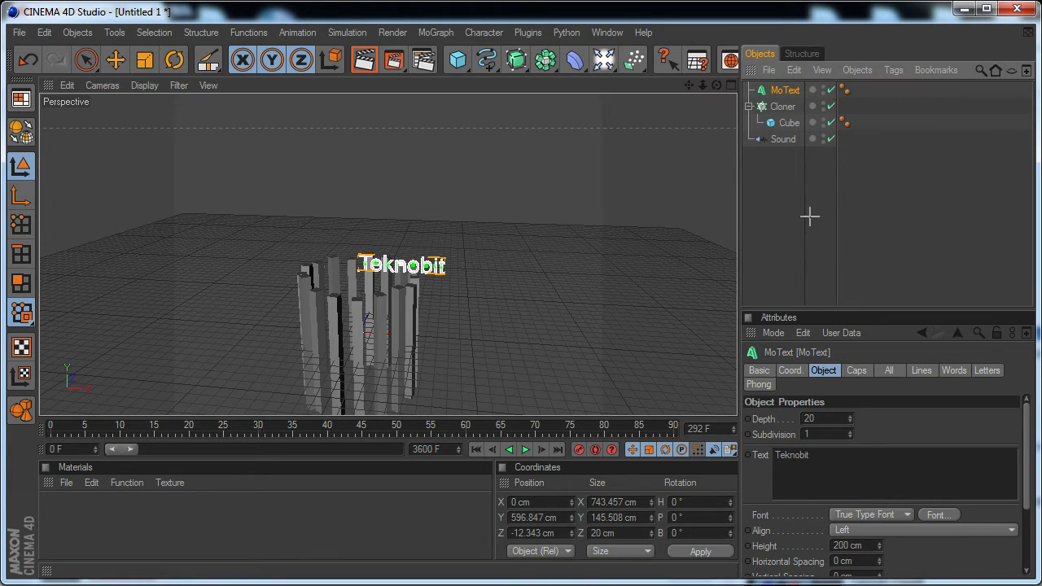
# Move the MoText along the X axis to about -381 cm to bring it over the bars
pyautogui.click(809, 214)
pyautogui.click(800, 88)
pyautogui.click(115, 59)
pyautogui.moveTo(452, 275); pyautogui.dragTo(408, 273)
# Set the MoText's height to 300 cm and its depth to 30
pyautogui.click(797, 89)
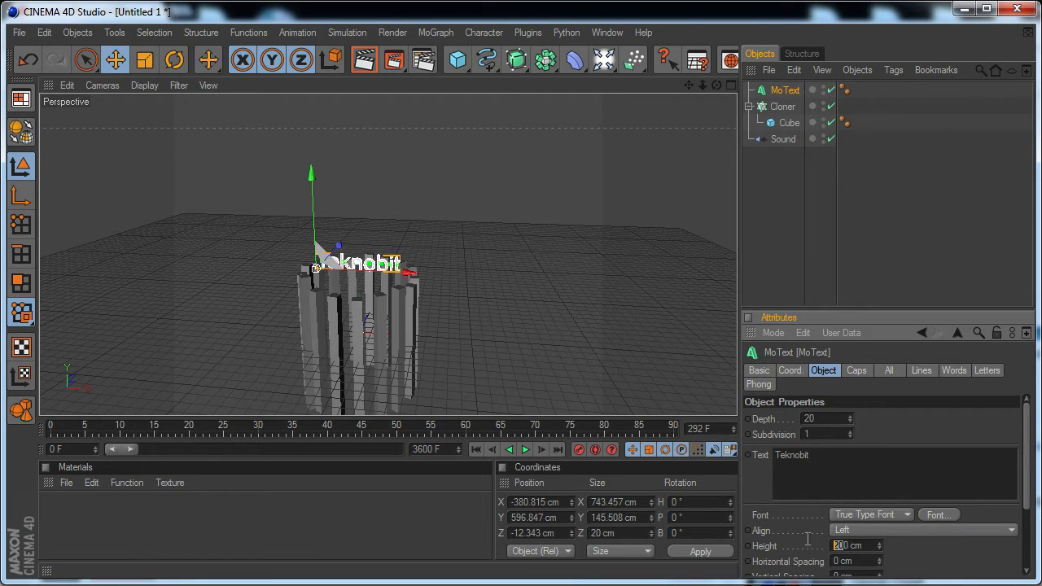
pyautogui.write('30')
pyautogui.press('Return')
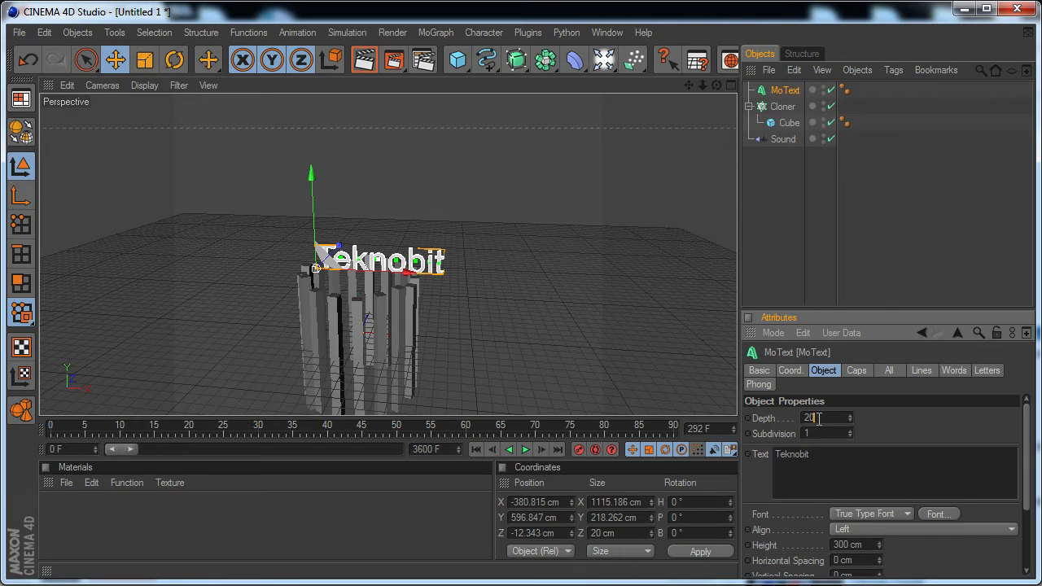
pyautogui.press('BackSpace')
pyautogui.press('BackSpace')
pyautogui.write('30')
pyautogui.press('Return')
# Centre the enlarged text above the ring by moving it to about X -561 cm and Y 680 cm
pyautogui.moveTo(403, 273); pyautogui.dragTo(383, 273)
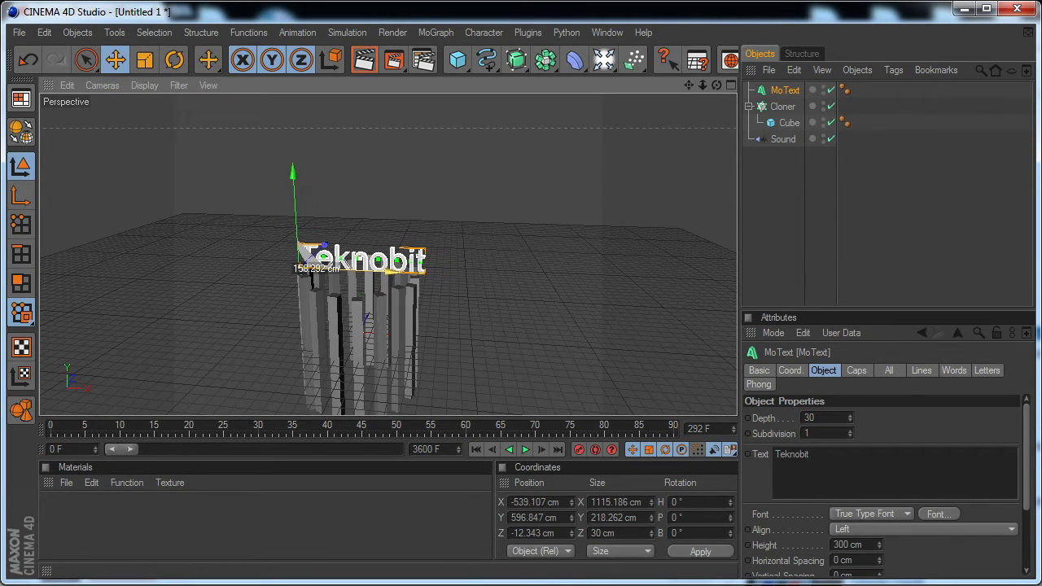
pyautogui.click(780, 171)
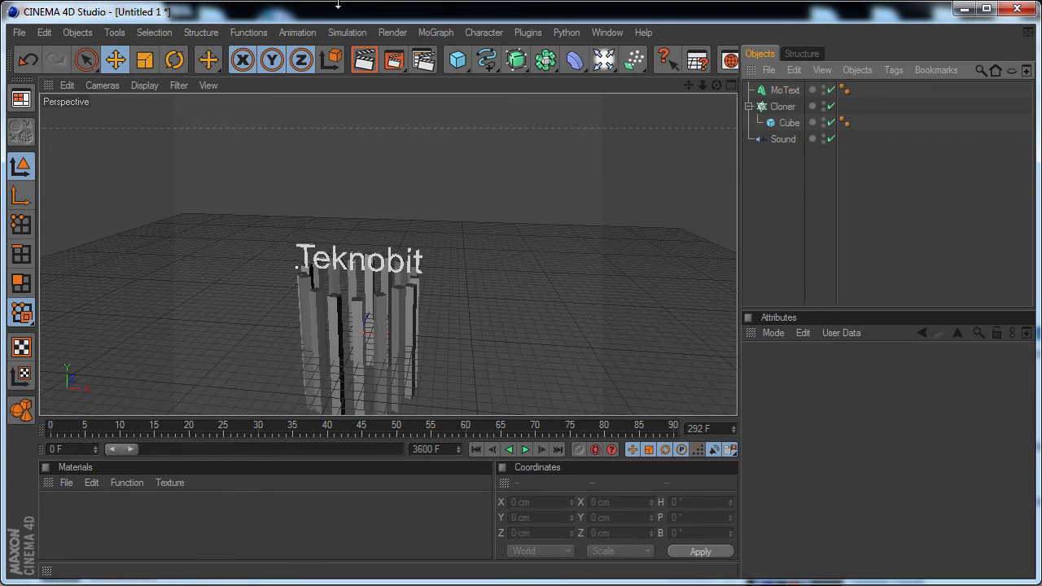
pyautogui.click(785, 140)
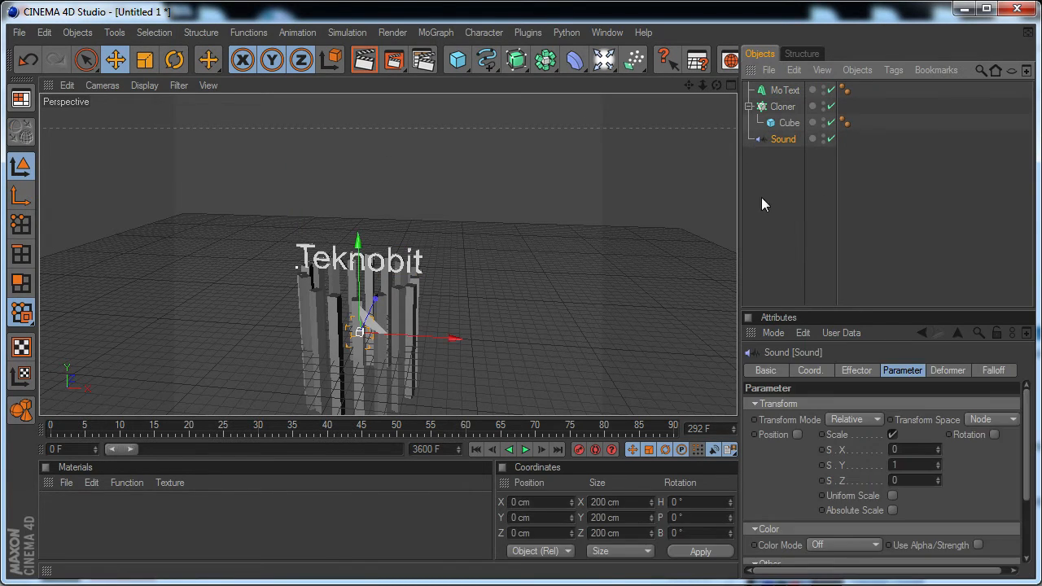
pyautogui.click(776, 185)
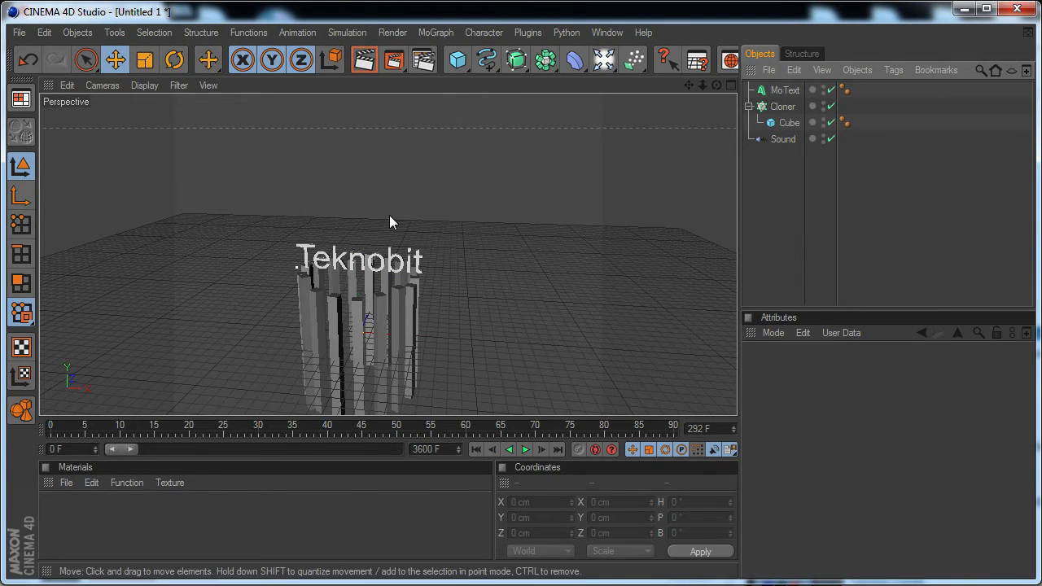
pyautogui.click(764, 95)
pyautogui.moveTo(296, 223); pyautogui.dragTo(296, 211)
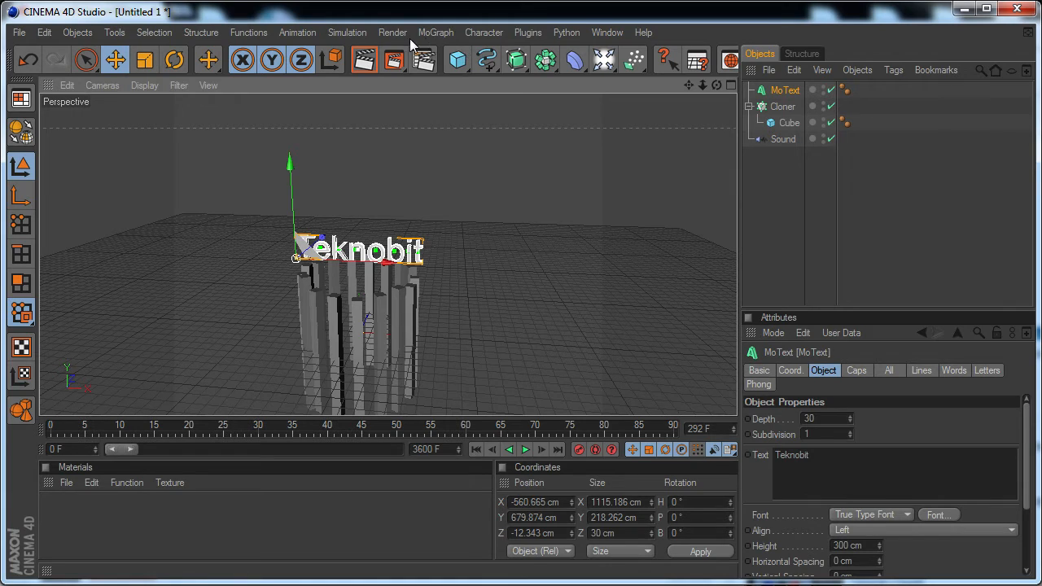
# Add a second MoGraph Sound effector and rename it "Sound 2"
pyautogui.click(435, 32)
pyautogui.moveTo(480, 56)
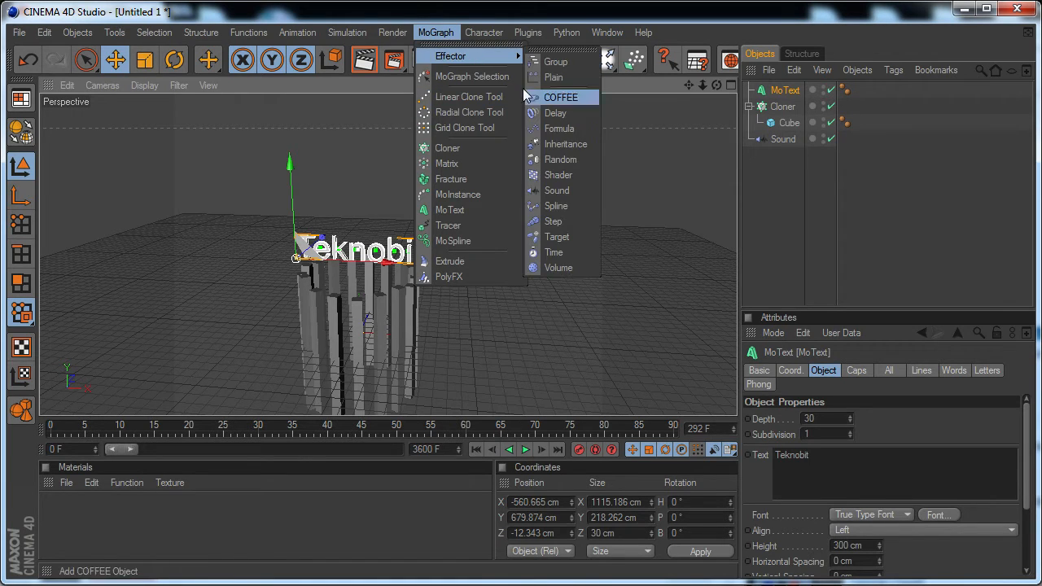
pyautogui.click(564, 188)
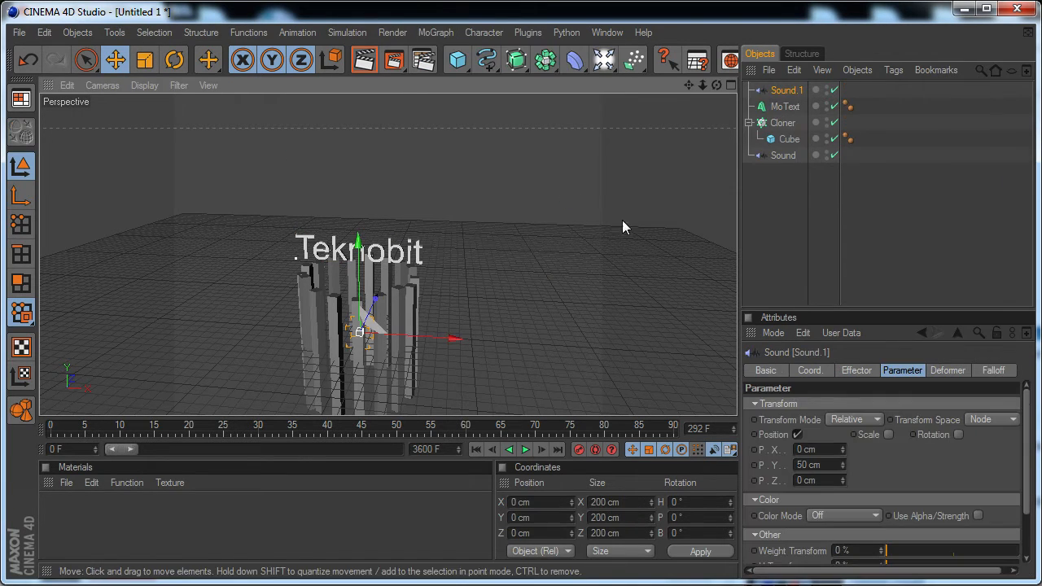
pyautogui.doubleClick(802, 92)
pyautogui.write('2')
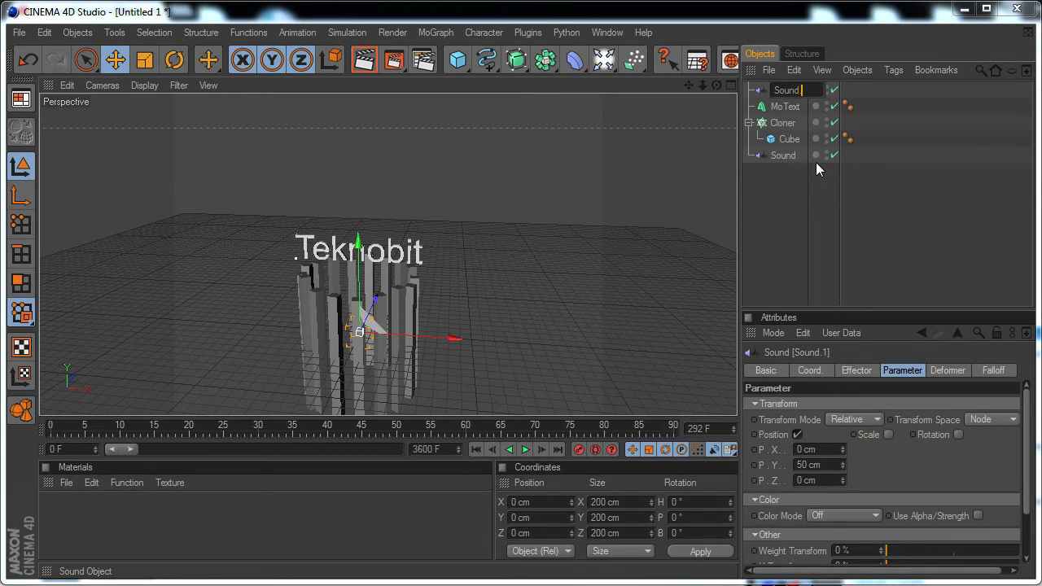
pyautogui.press('Return')
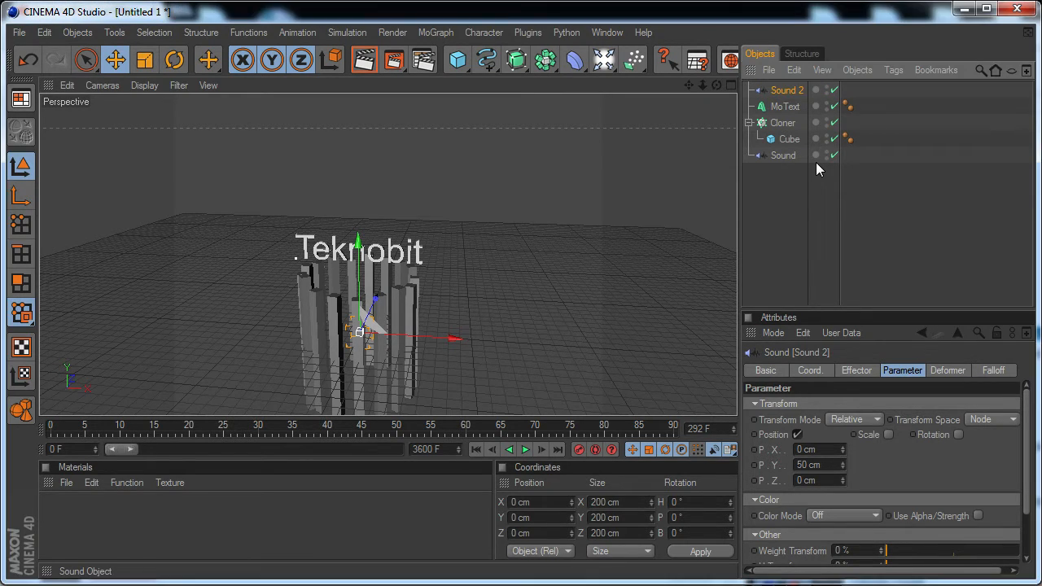
pyautogui.click(839, 370)
pyautogui.click(818, 371)
pyautogui.click(872, 371)
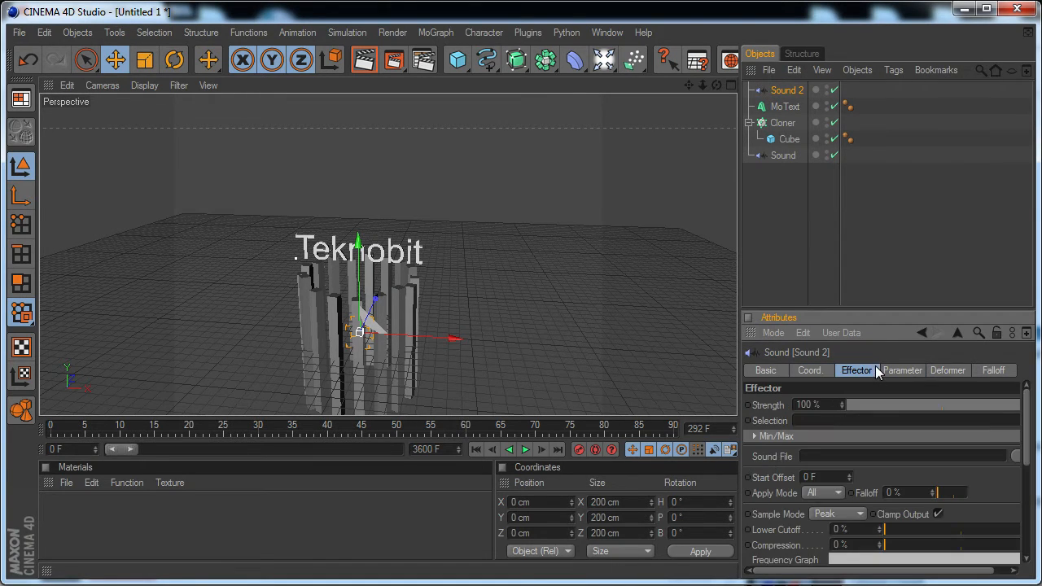
pyautogui.click(767, 371)
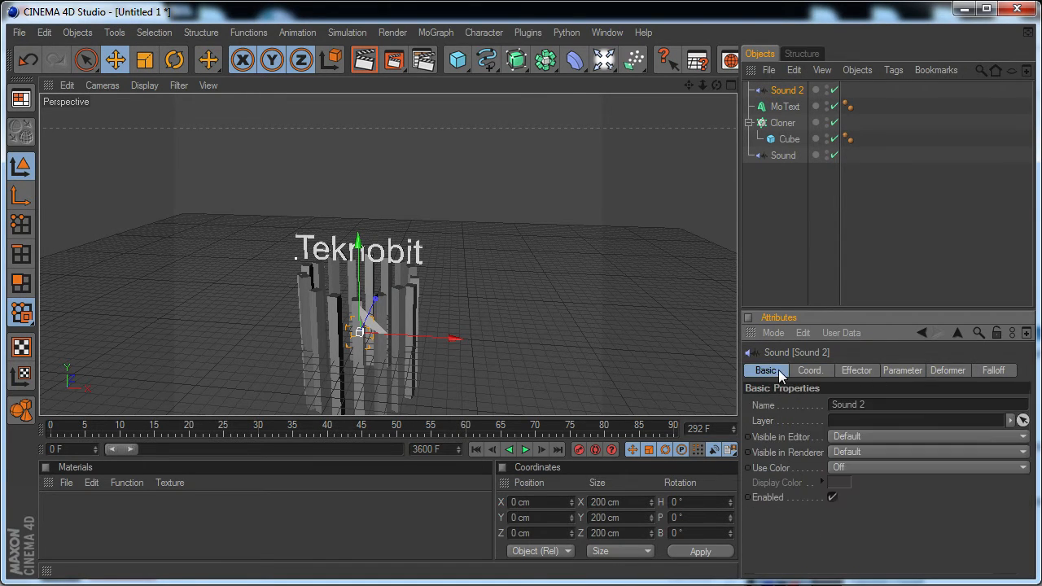
pyautogui.click(946, 371)
pyautogui.click(910, 373)
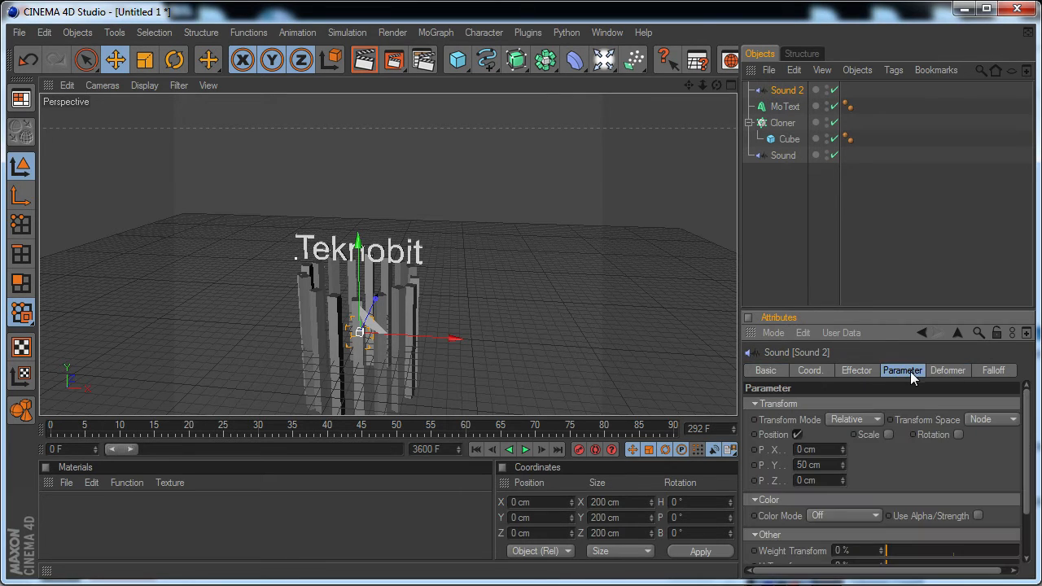
pyautogui.moveTo(1028, 438); pyautogui.dragTo(1028, 403)
# Load a music track from My Shared Folder as the sound file of the Sound 2 effector and briefly play the animation
pyautogui.click(855, 371)
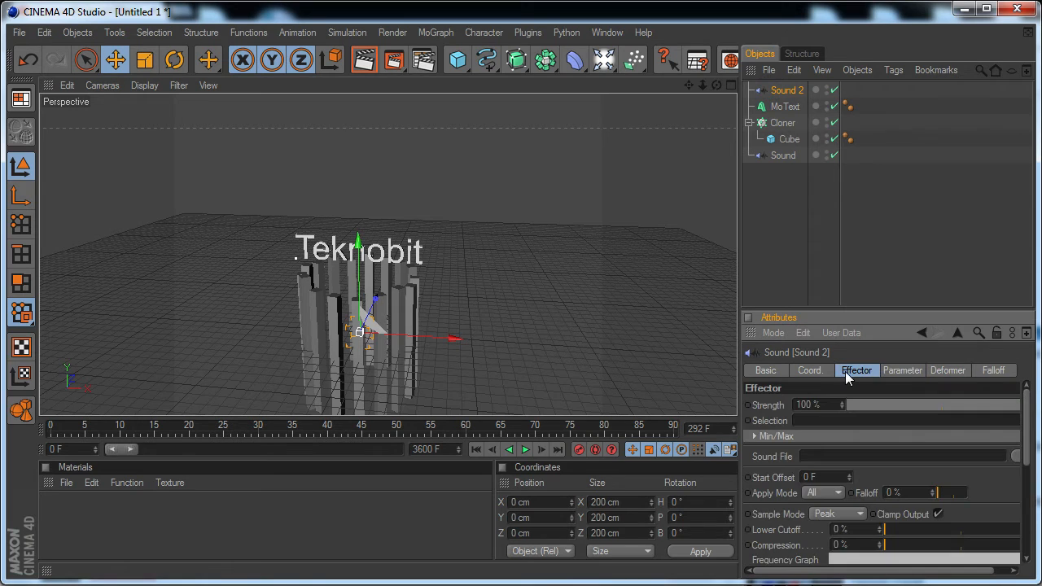
pyautogui.click(1015, 458)
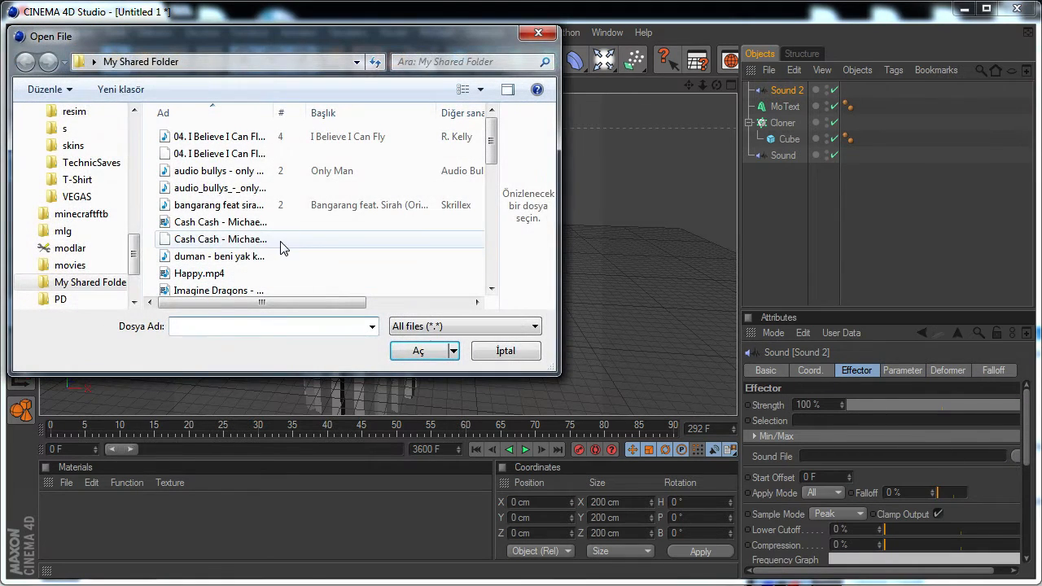
pyautogui.click(244, 225)
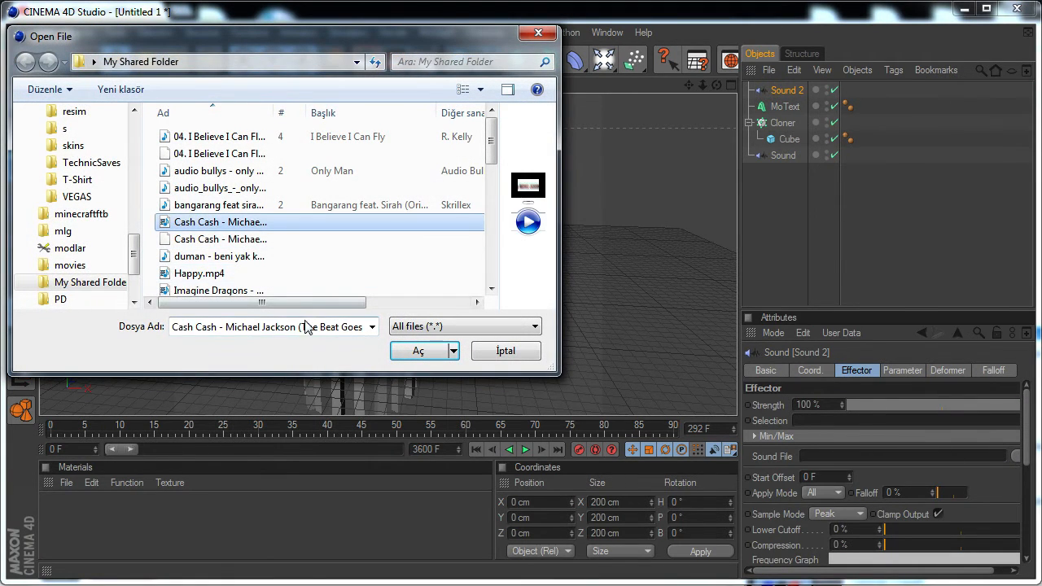
pyautogui.press('o')
pyautogui.click(236, 167)
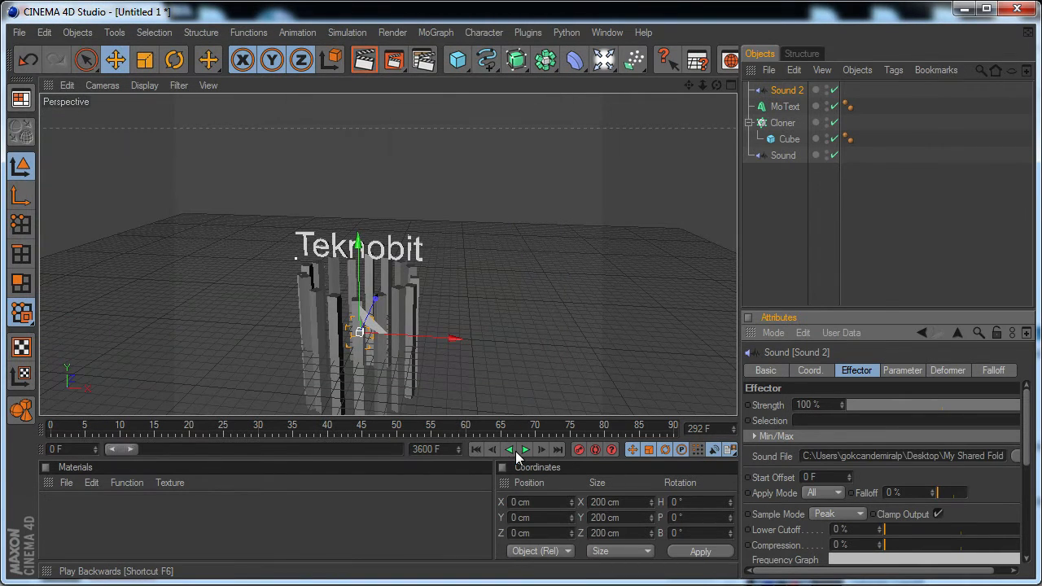
pyautogui.click(525, 450)
pyautogui.click(525, 450)
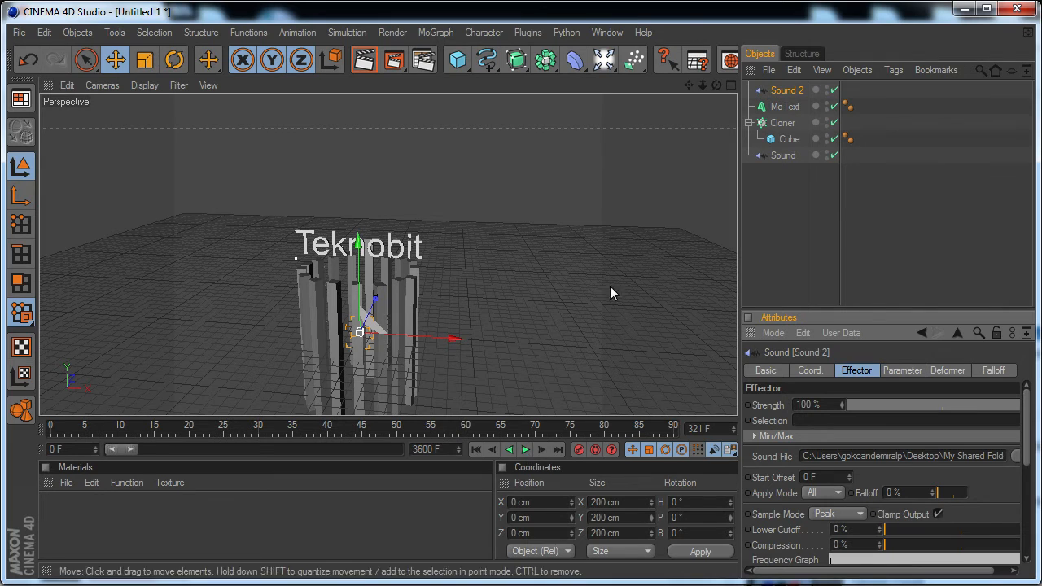
# Turn off Scrub Sound for the Sound 2 effector and preview the animation from the start of the timeline
pyautogui.moveTo(1029, 427); pyautogui.dragTo(1030, 519)
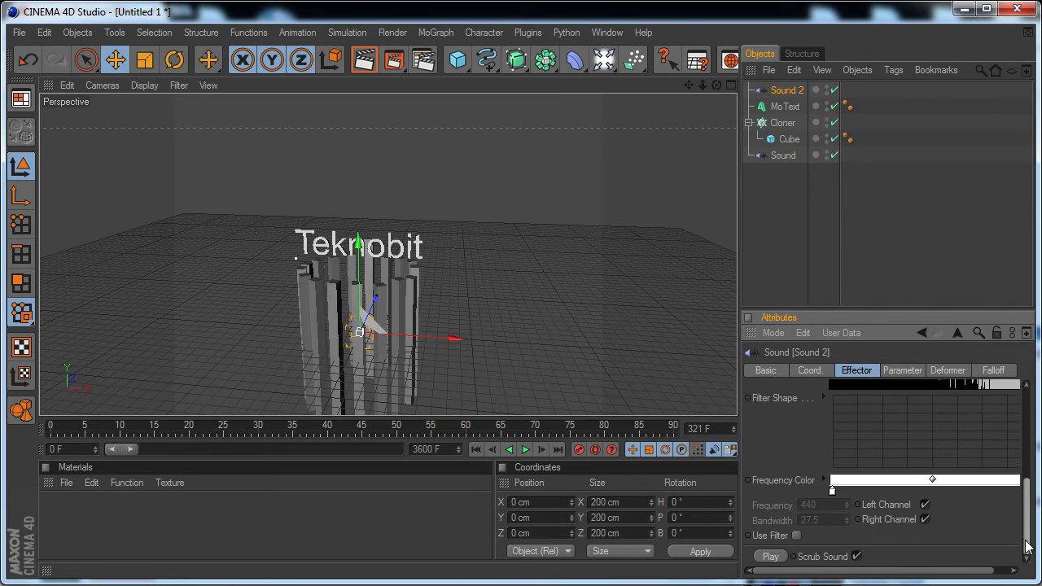
pyautogui.click(857, 557)
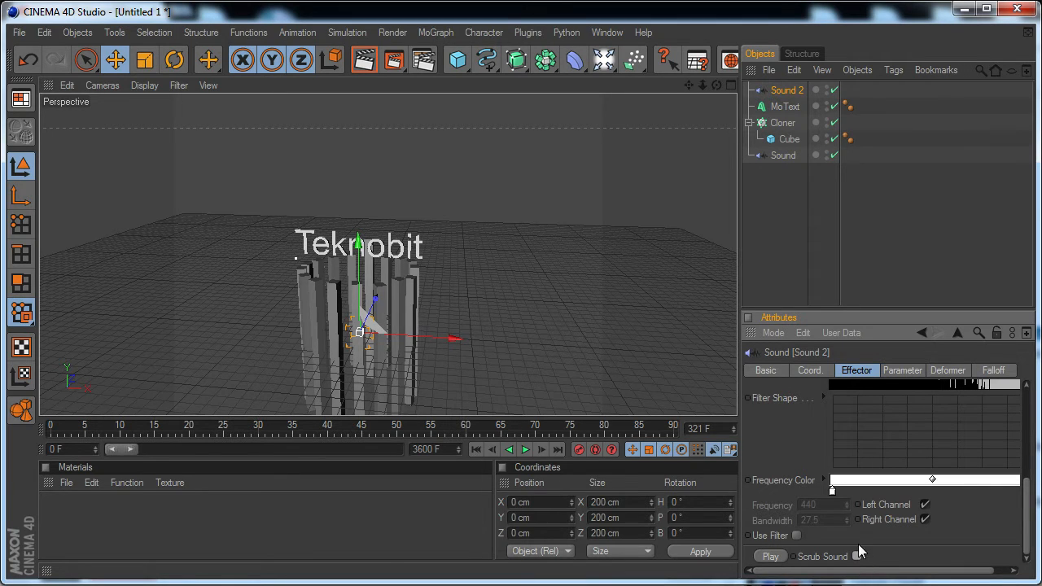
pyautogui.click(50, 431)
pyautogui.click(531, 453)
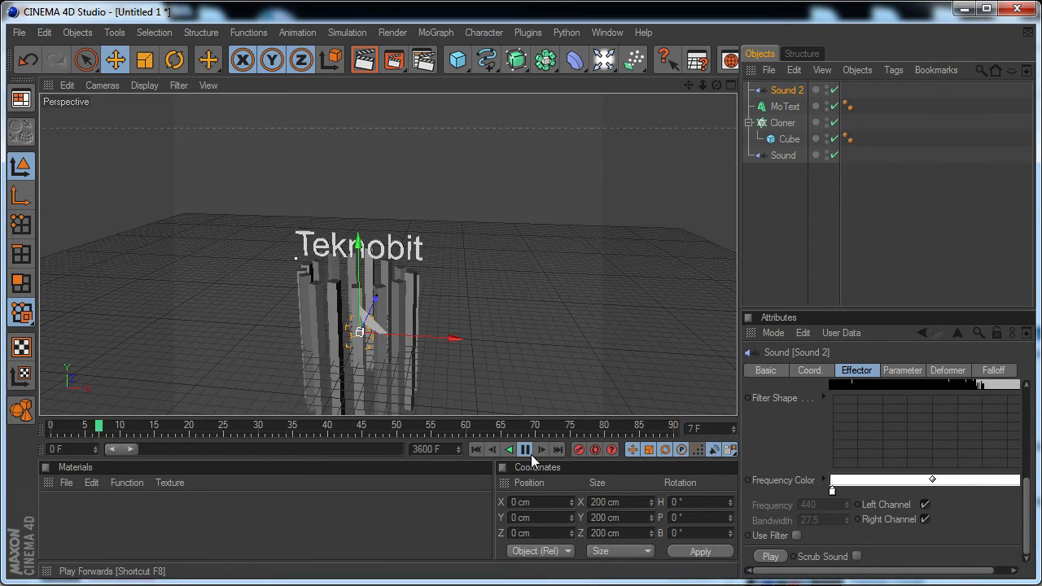
pyautogui.click(529, 453)
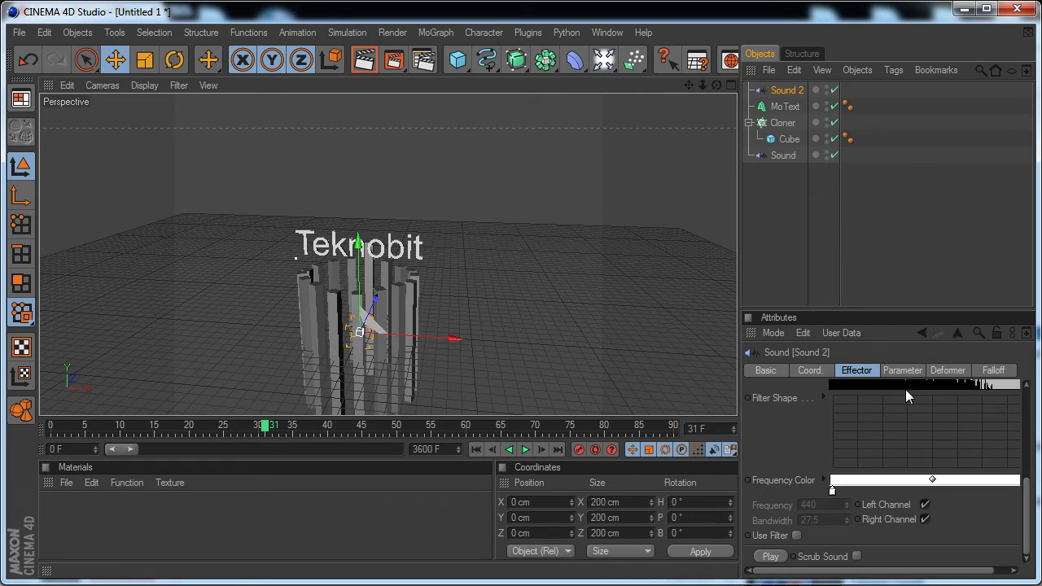
# Assign the Sound 2 effector to the MoText's effects for the whole text and play the animation to check it
pyautogui.moveTo(1026, 488); pyautogui.dragTo(1031, 340)
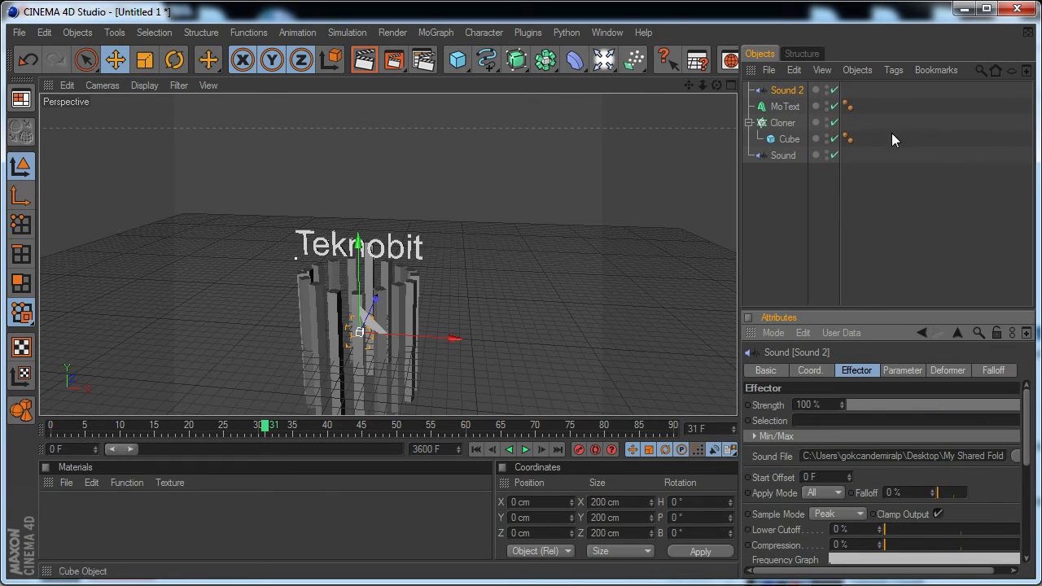
pyautogui.click(782, 106)
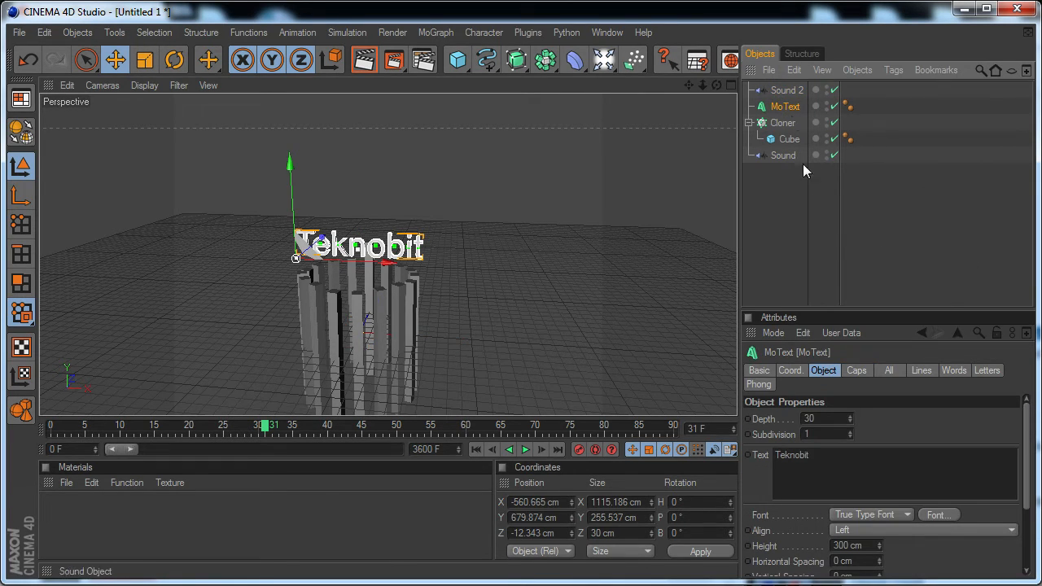
pyautogui.click(890, 371)
pyautogui.click(786, 92)
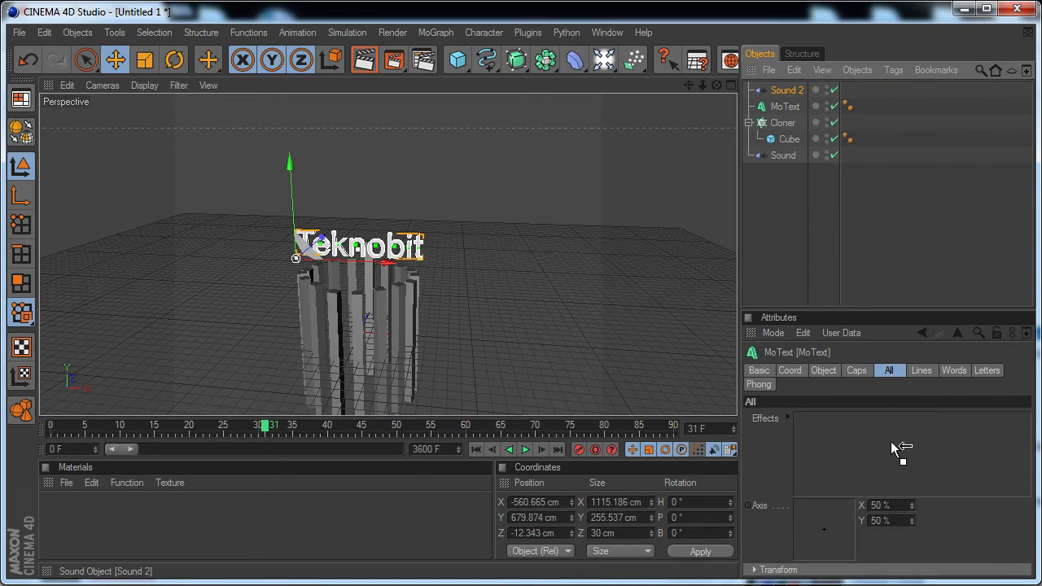
pyautogui.moveTo(891, 441); pyautogui.dragTo(893, 443)
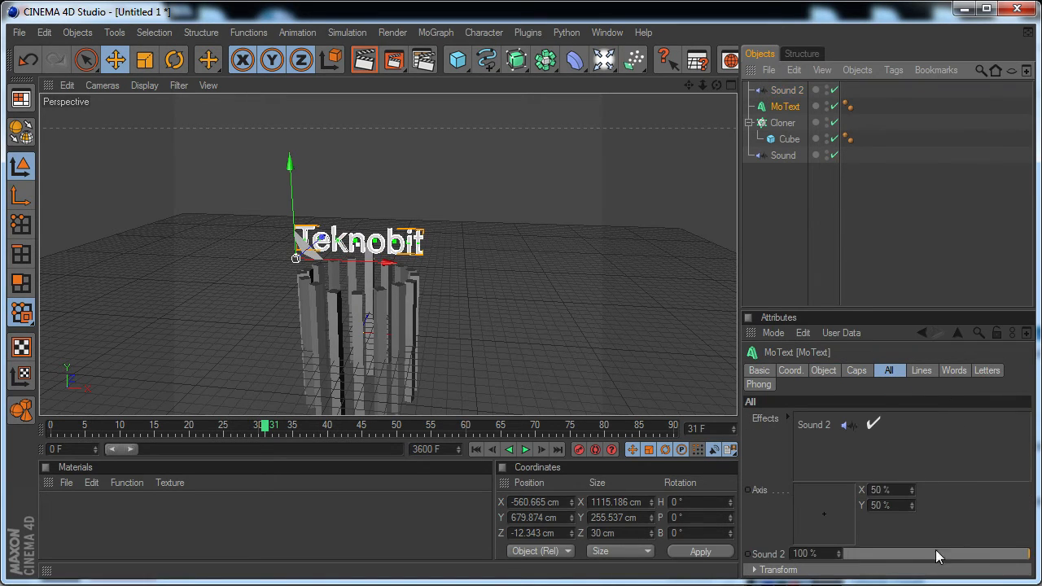
pyautogui.click(524, 449)
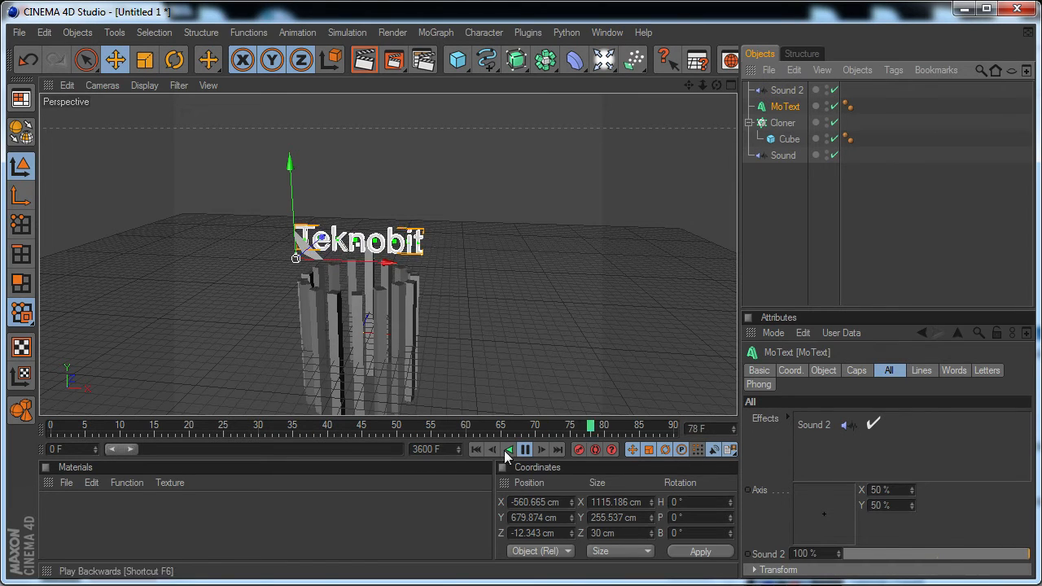
pyautogui.click(527, 450)
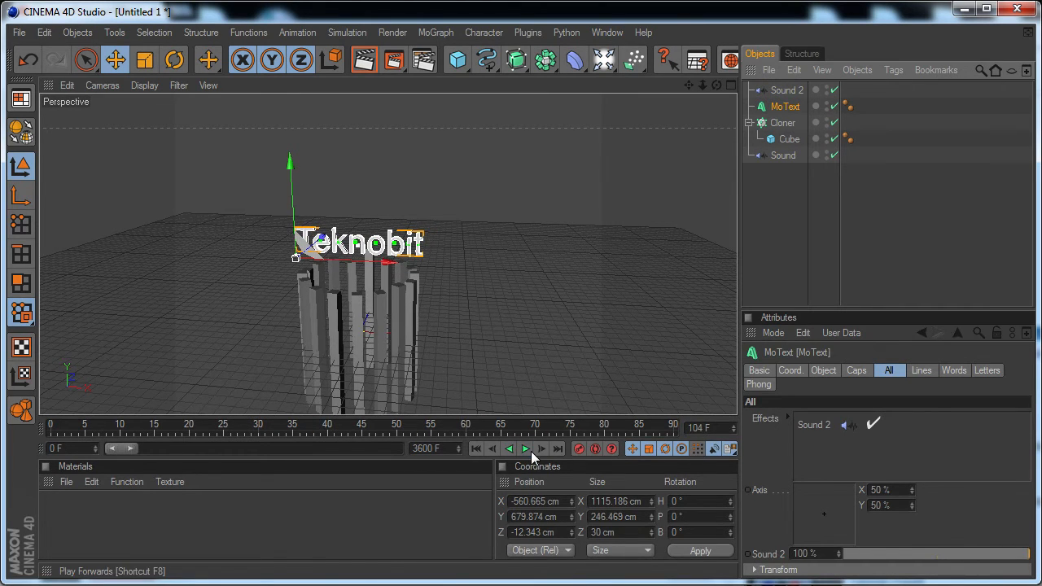
# Enable the frequency filter on the Sound 2 effector, set its frequency to 50, and play the animation
pyautogui.click(786, 91)
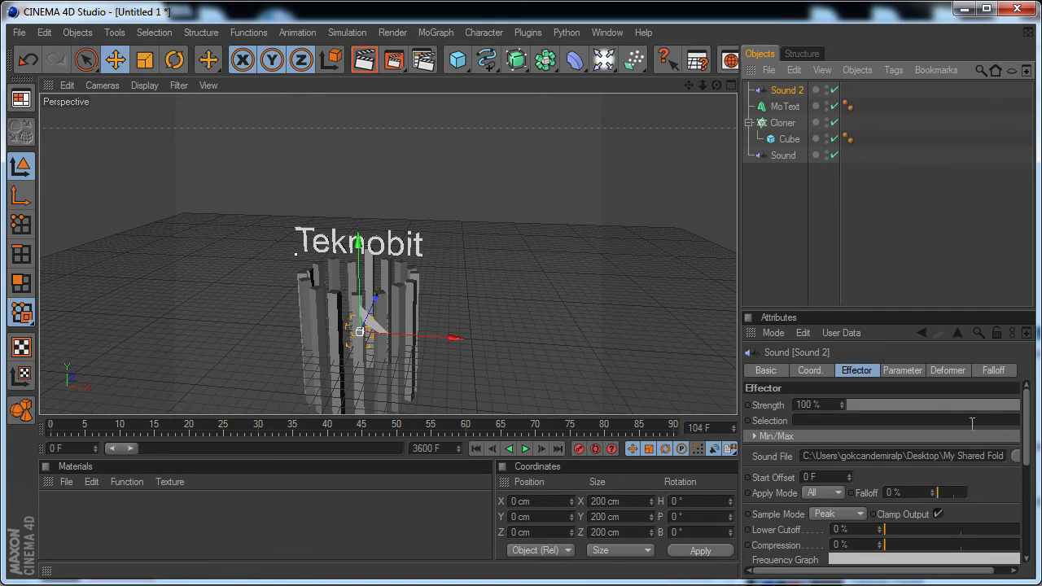
pyautogui.moveTo(1024, 407); pyautogui.dragTo(1024, 501)
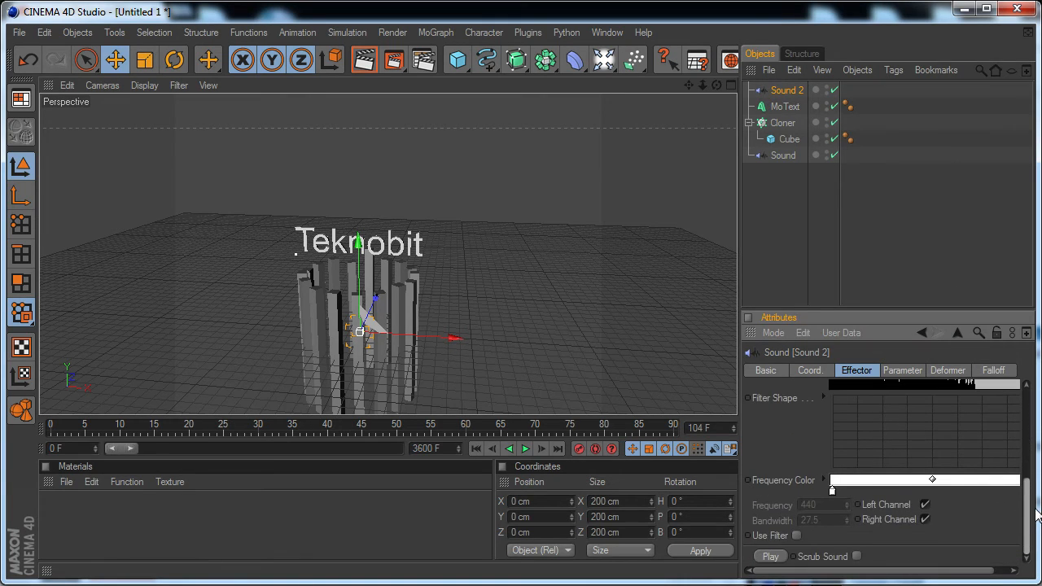
pyautogui.click(797, 537)
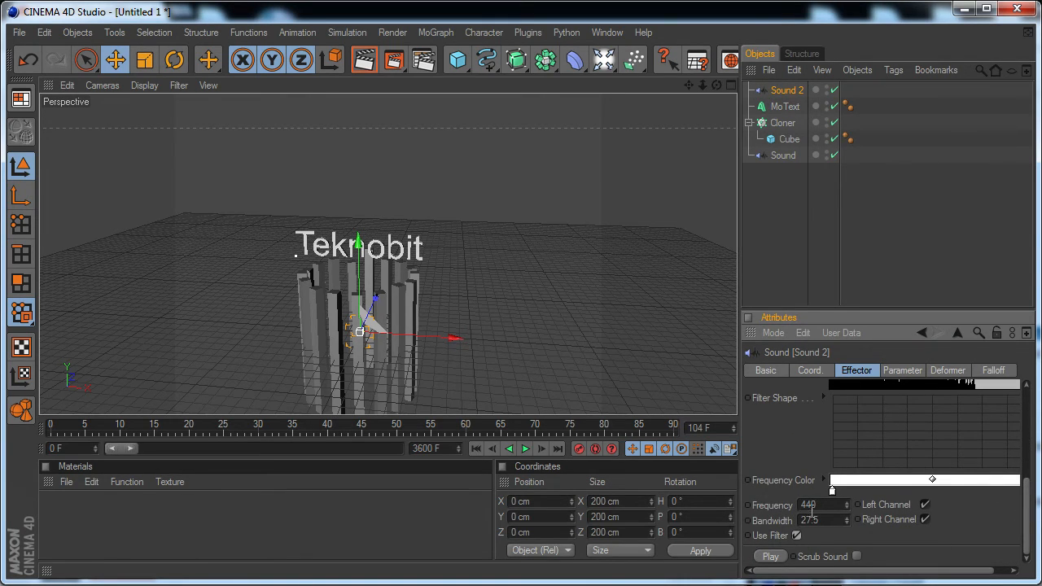
pyautogui.doubleClick(822, 504)
pyautogui.write('50')
pyautogui.press('Return')
pyautogui.click(527, 448)
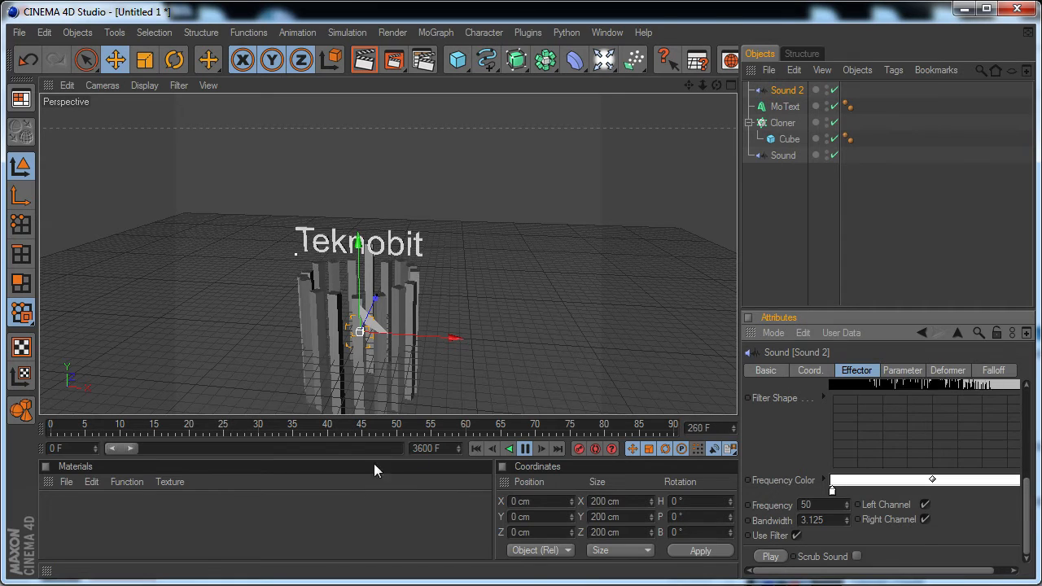
pyautogui.click(526, 449)
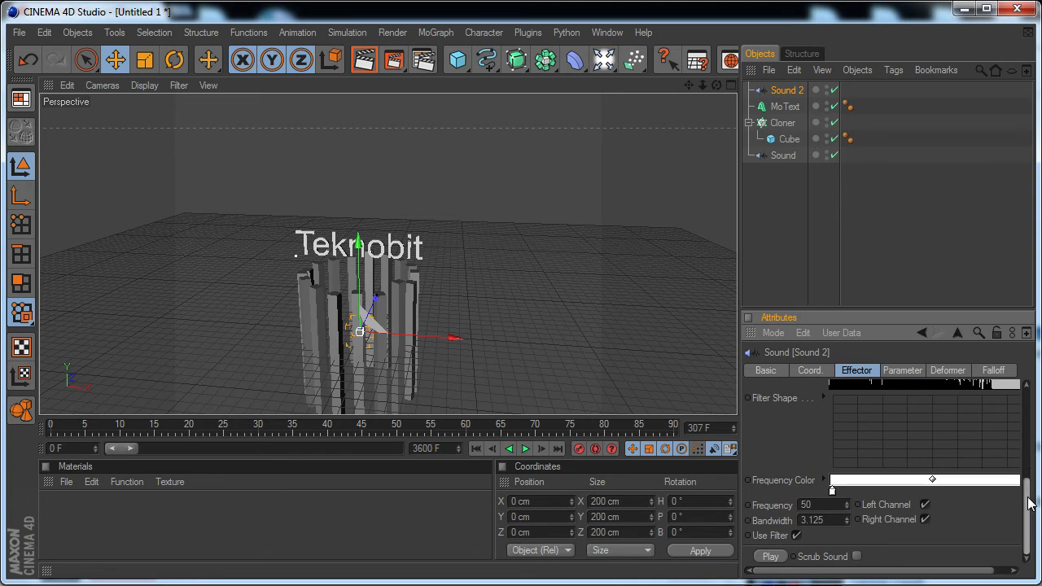
# Switch Sound 2's transform from position to rotation with a heading (R.H) of 1° and preview the motion
pyautogui.moveTo(1030, 504); pyautogui.dragTo(1031, 393)
pyautogui.click(910, 371)
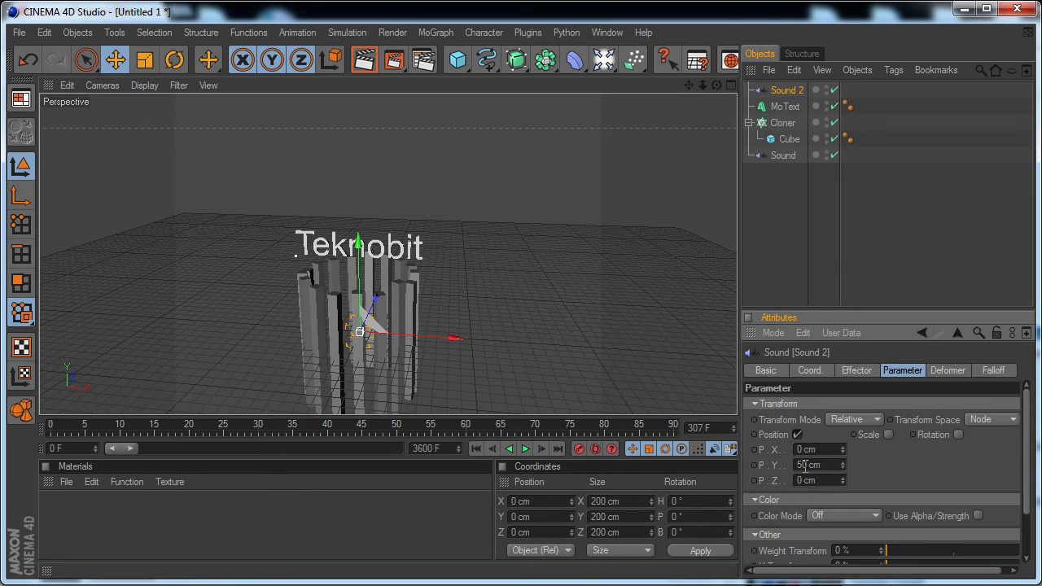
pyautogui.click(959, 435)
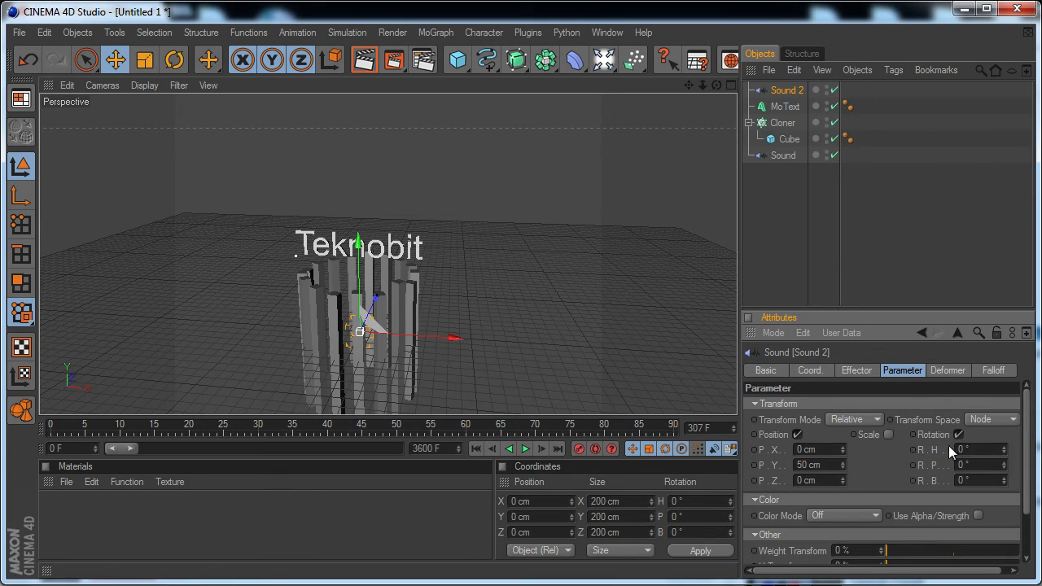
pyautogui.click(801, 435)
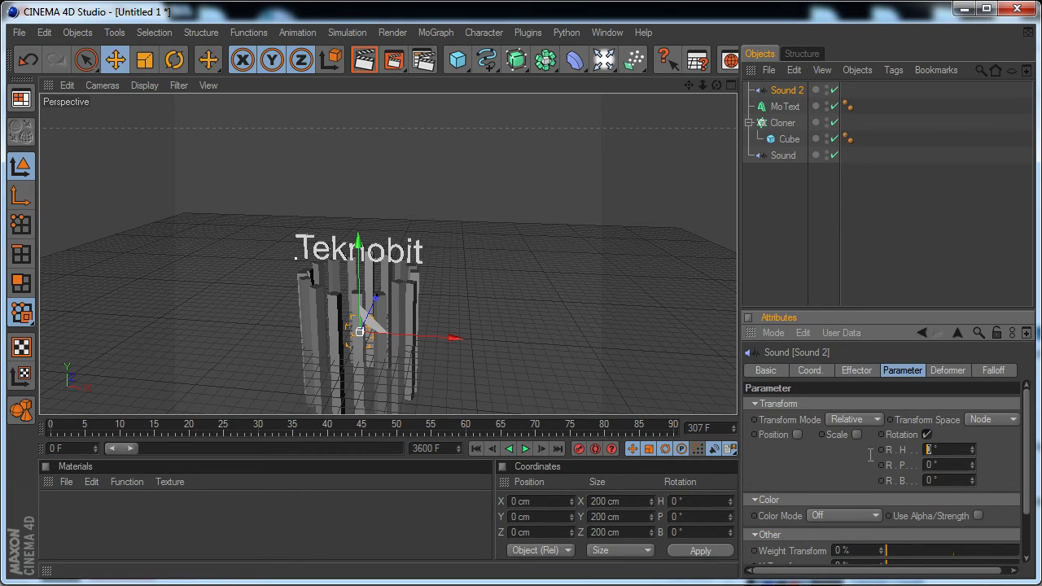
pyautogui.write('1')
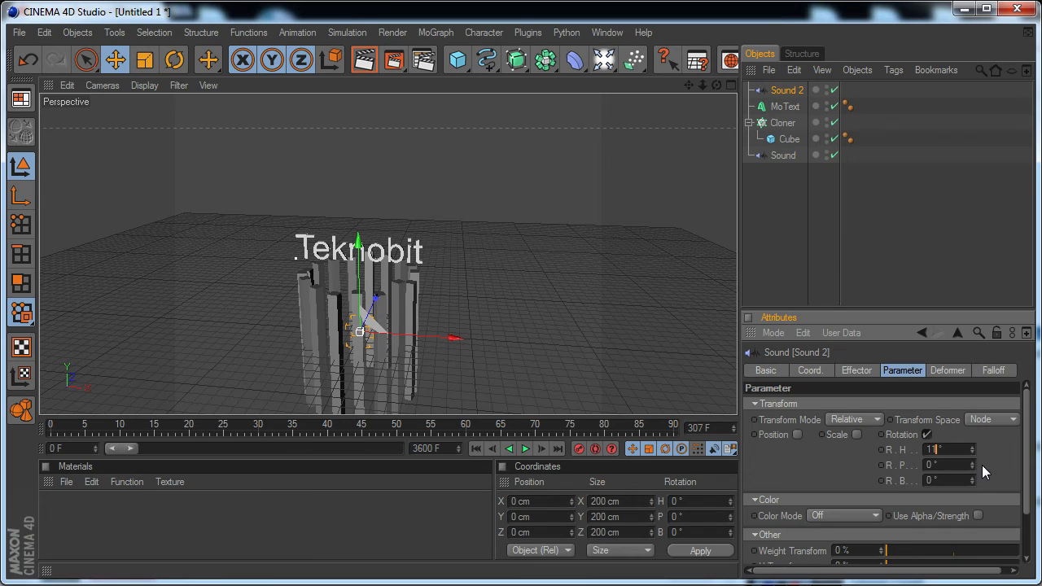
pyautogui.click(526, 449)
pyautogui.click(526, 449)
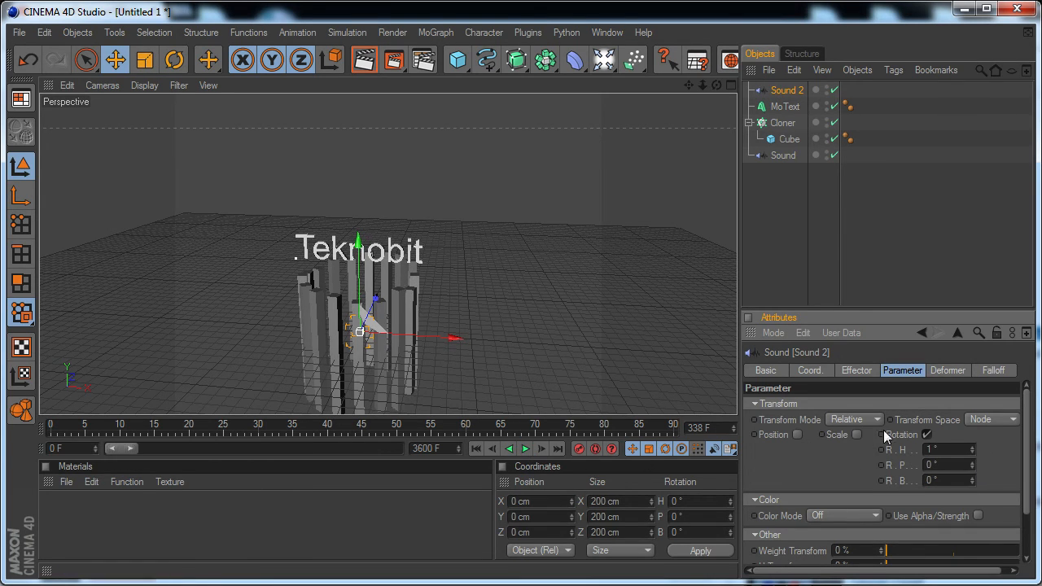
# Re-enable Sound 2's position transform with P.Y at 100 cm and play the animation, viewing it from an angle
pyautogui.click(797, 435)
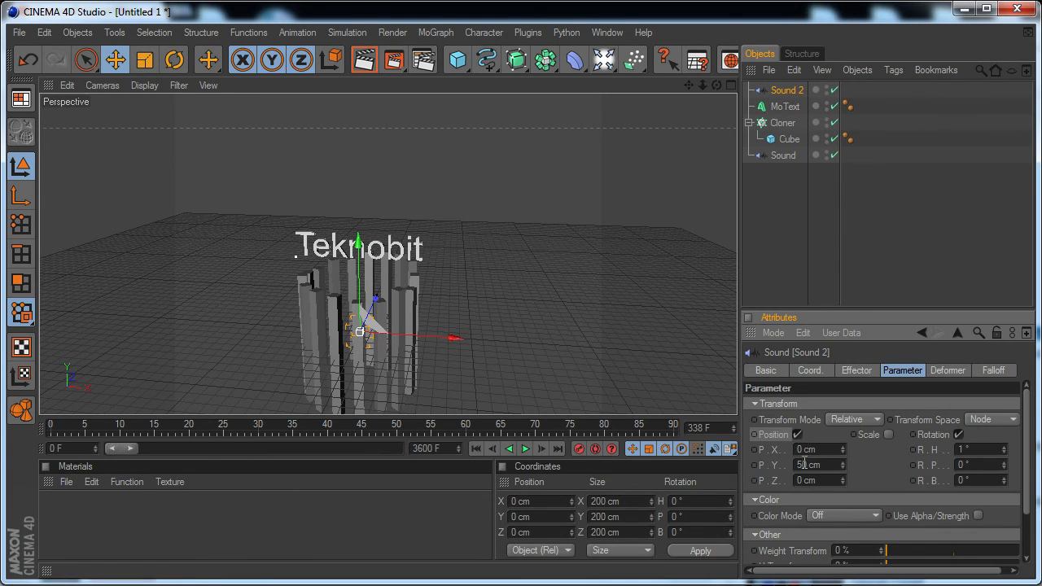
pyautogui.write('0')
pyautogui.press('Return')
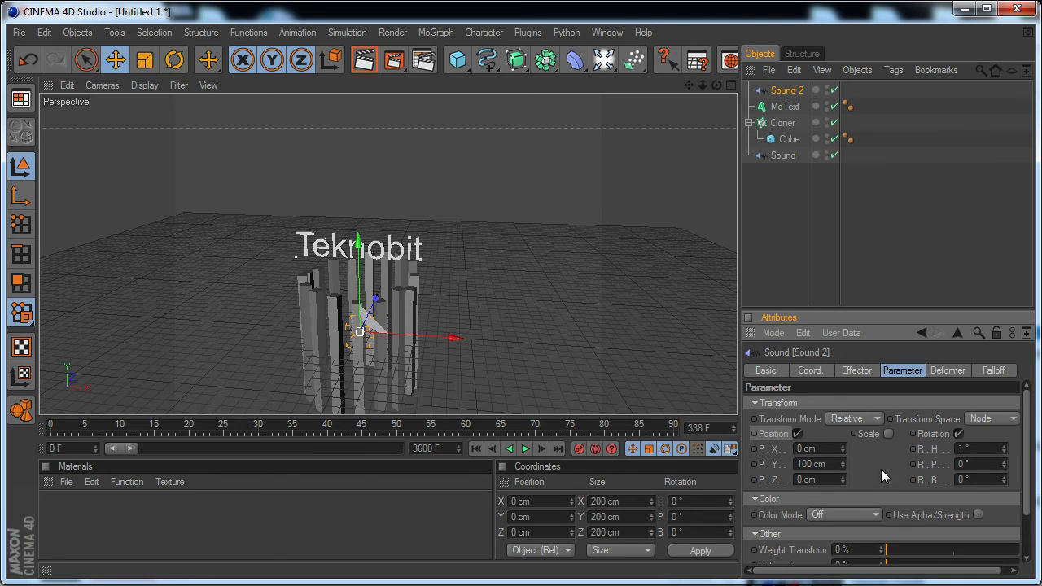
pyautogui.click(526, 448)
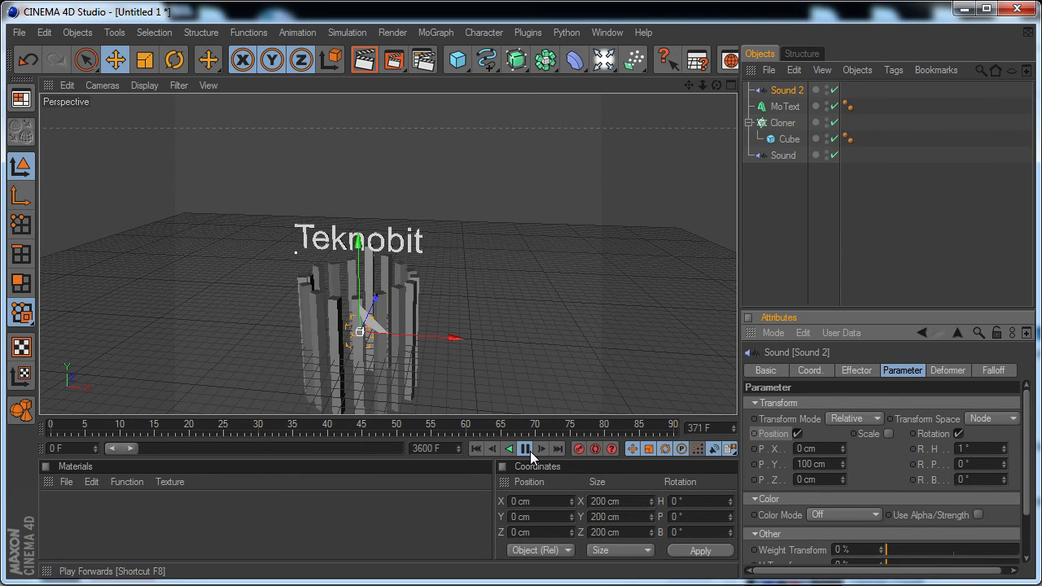
pyautogui.moveTo(718, 85); pyautogui.dragTo(745, 130)
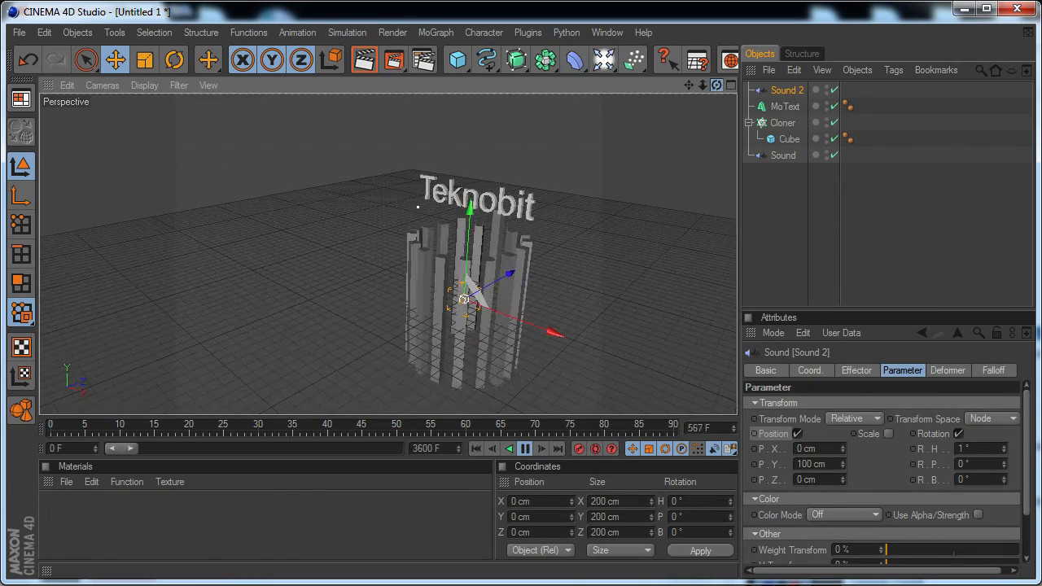
pyautogui.click(526, 449)
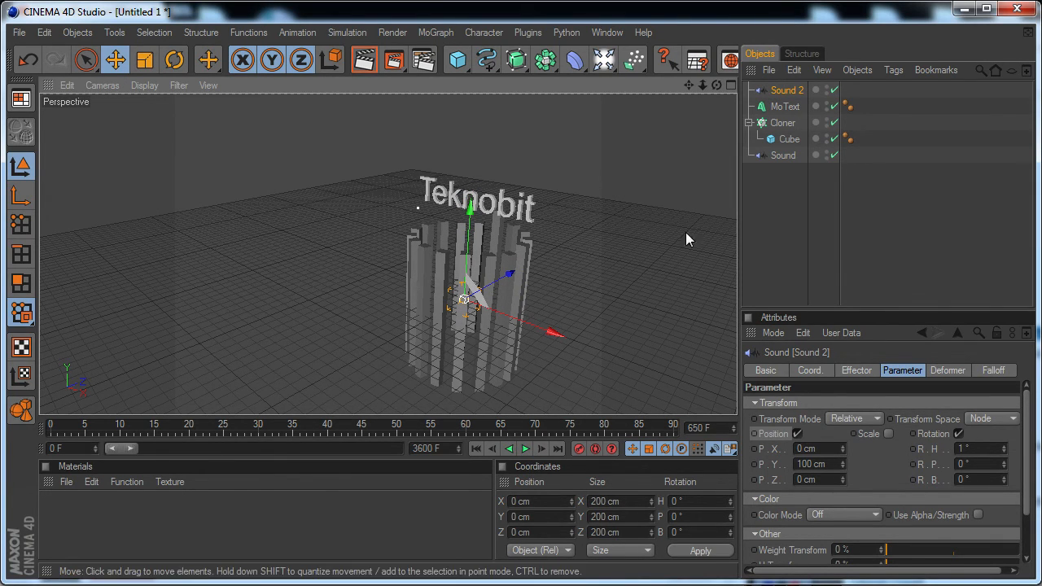